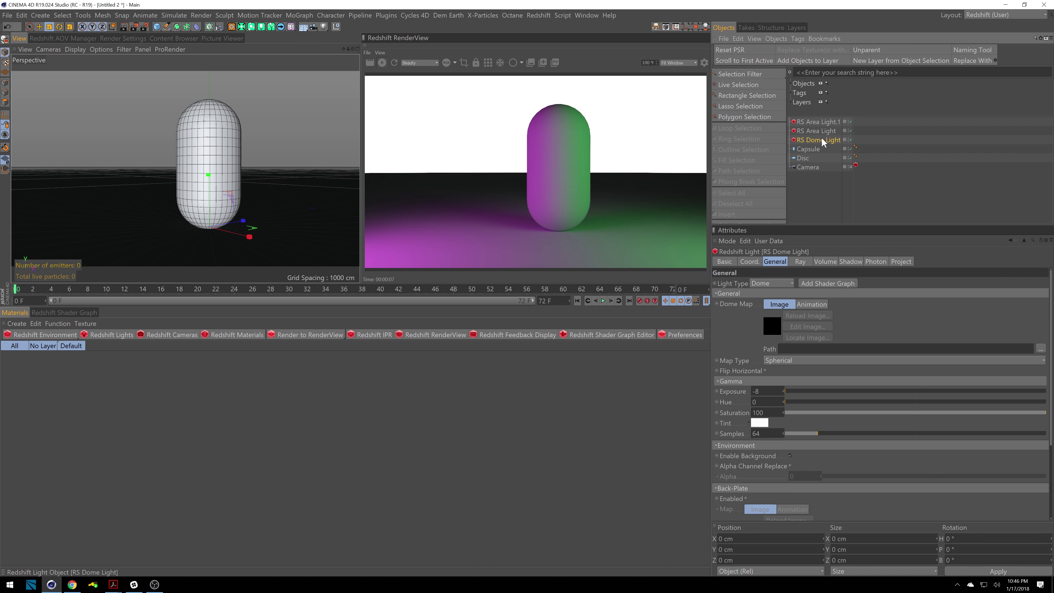
# Step: Compare the render with the RS Dome Light disabled and enabled again
pyautogui.click(850, 140)
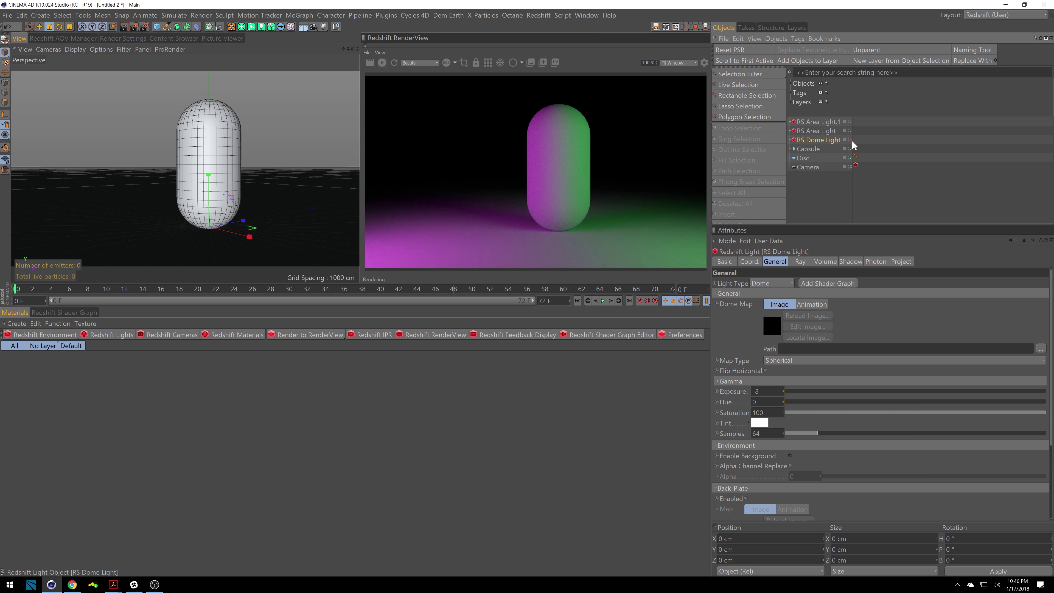
pyautogui.click(851, 140)
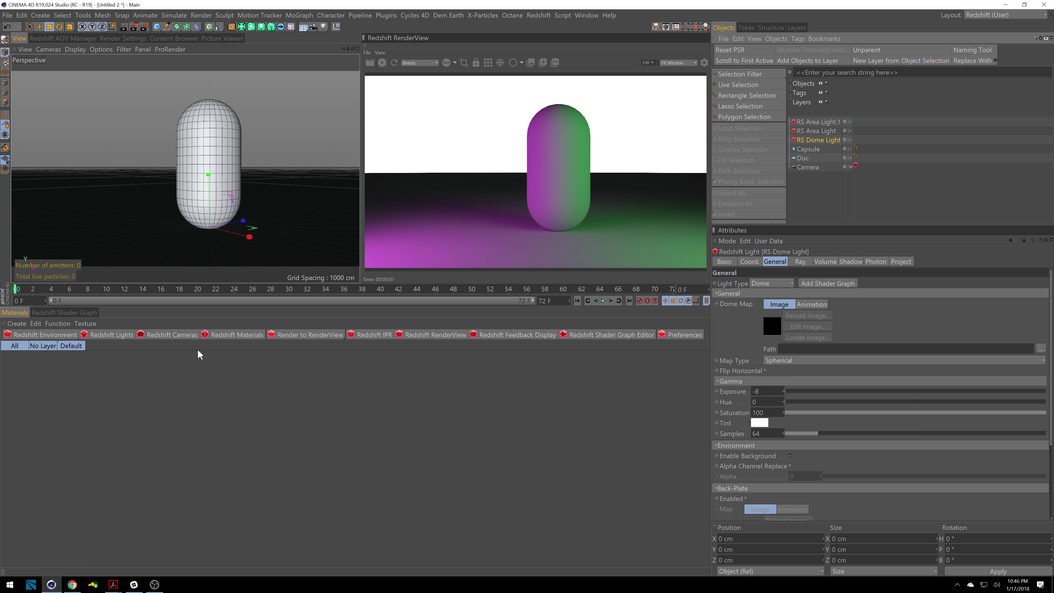
# Step: Create a Redshift Dome light material and assign it to the RS Dome Light object
pyautogui.click(243, 336)
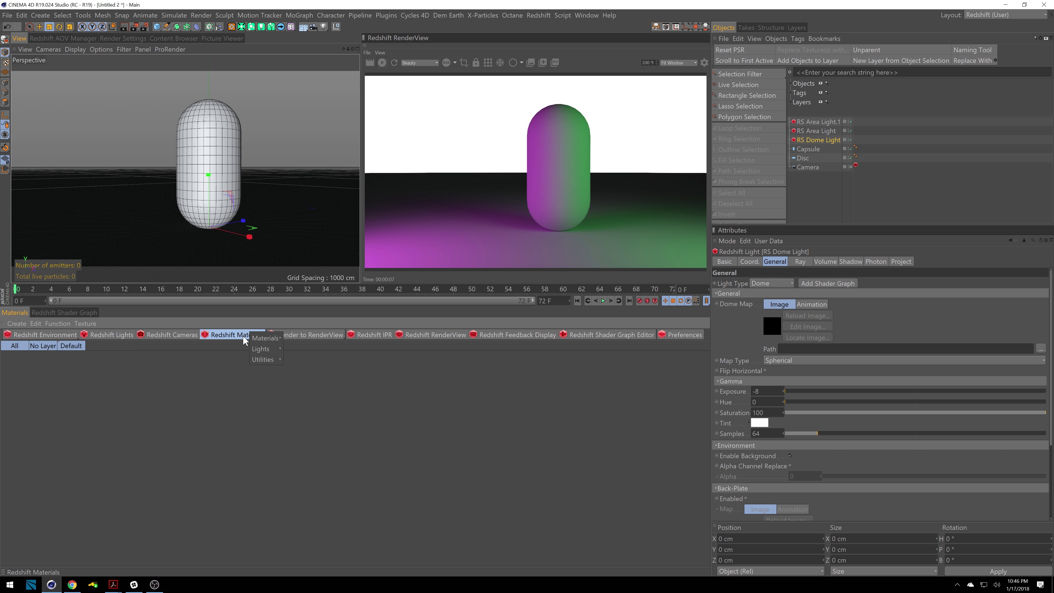
pyautogui.moveTo(266, 349)
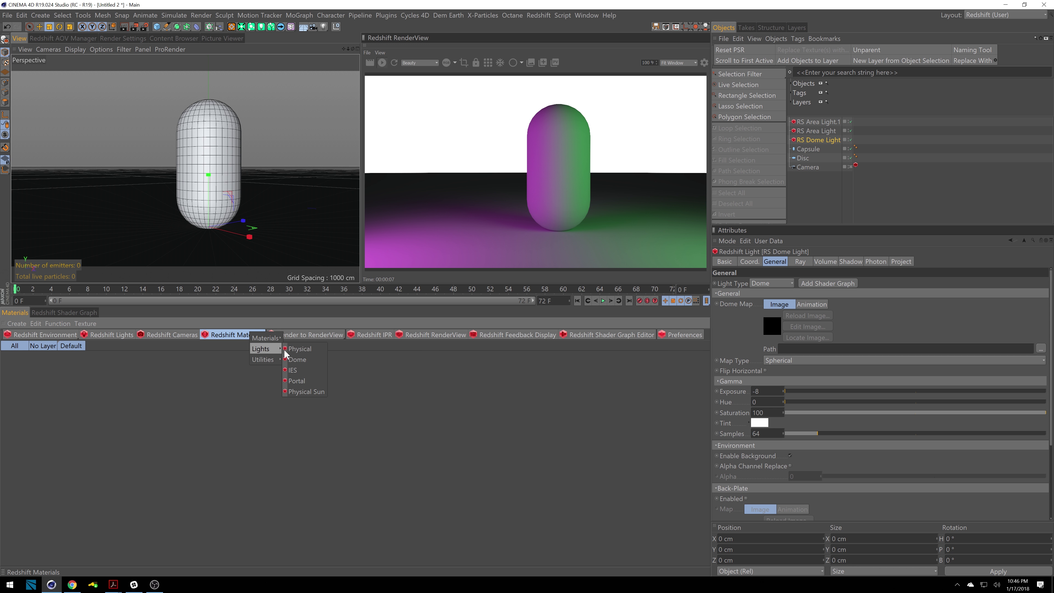
pyautogui.click(296, 359)
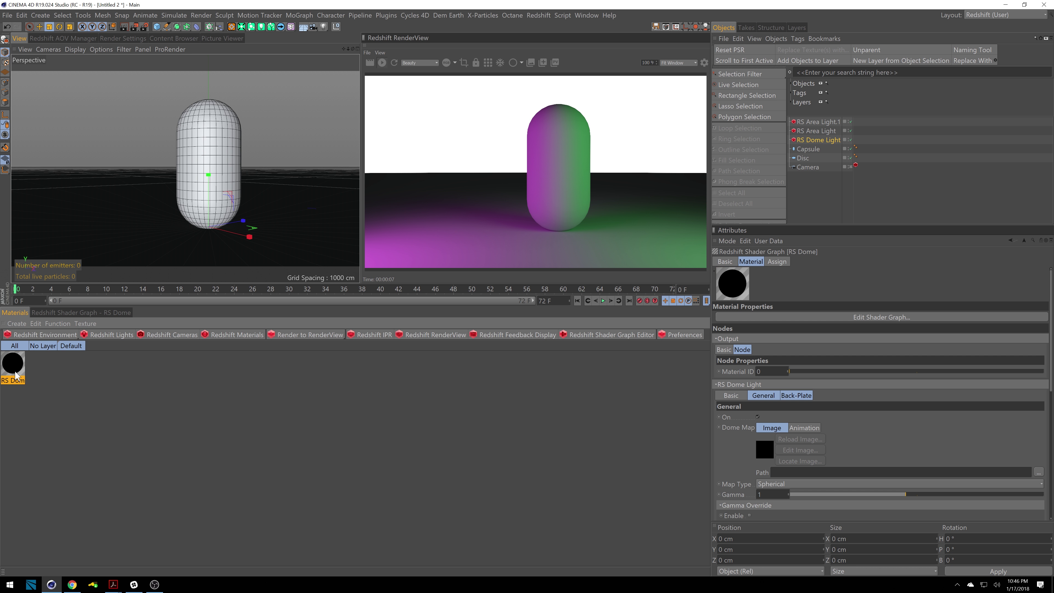
pyautogui.moveTo(20, 370); pyautogui.dragTo(840, 141)
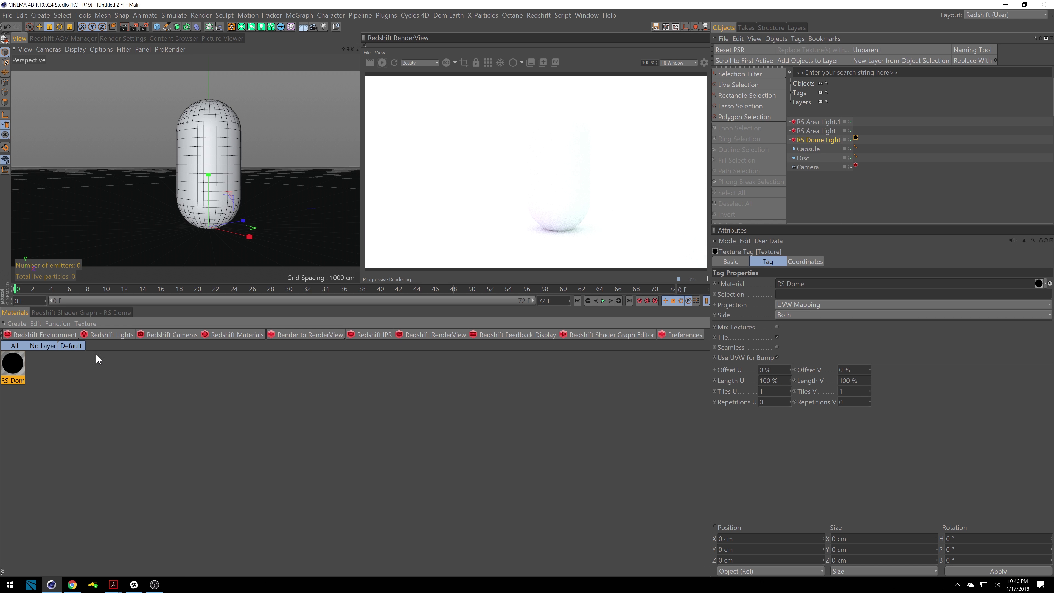
# Step: Open the RS Dome material's shader graph and arrange the RS Dome Light node beside the Output node
pyautogui.click(109, 312)
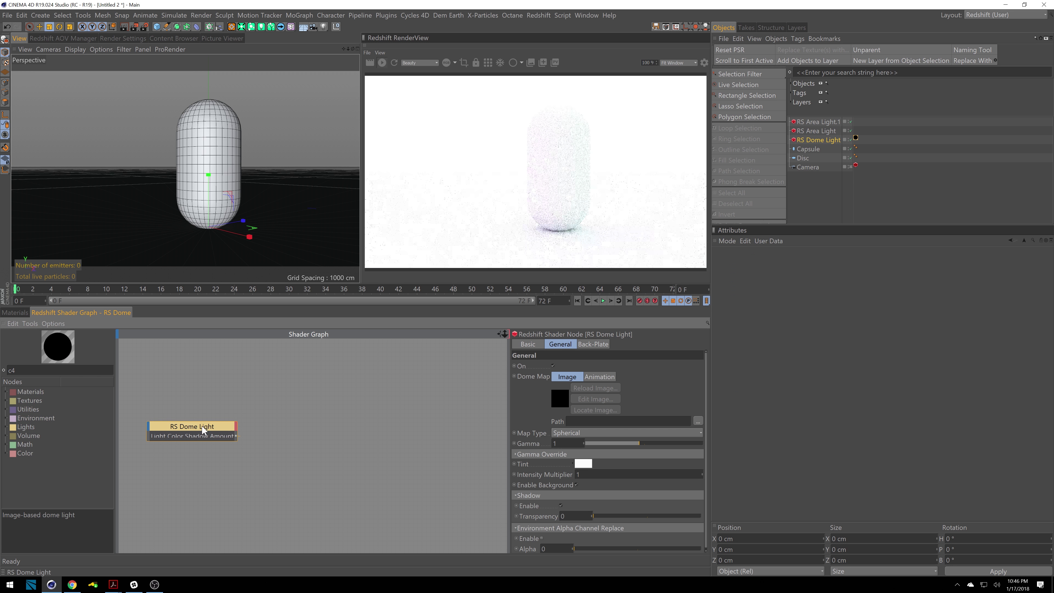
pyautogui.moveTo(197, 423); pyautogui.dragTo(161, 422)
pyautogui.moveTo(230, 432); pyautogui.dragTo(352, 429)
pyautogui.moveTo(199, 427); pyautogui.dragTo(277, 418)
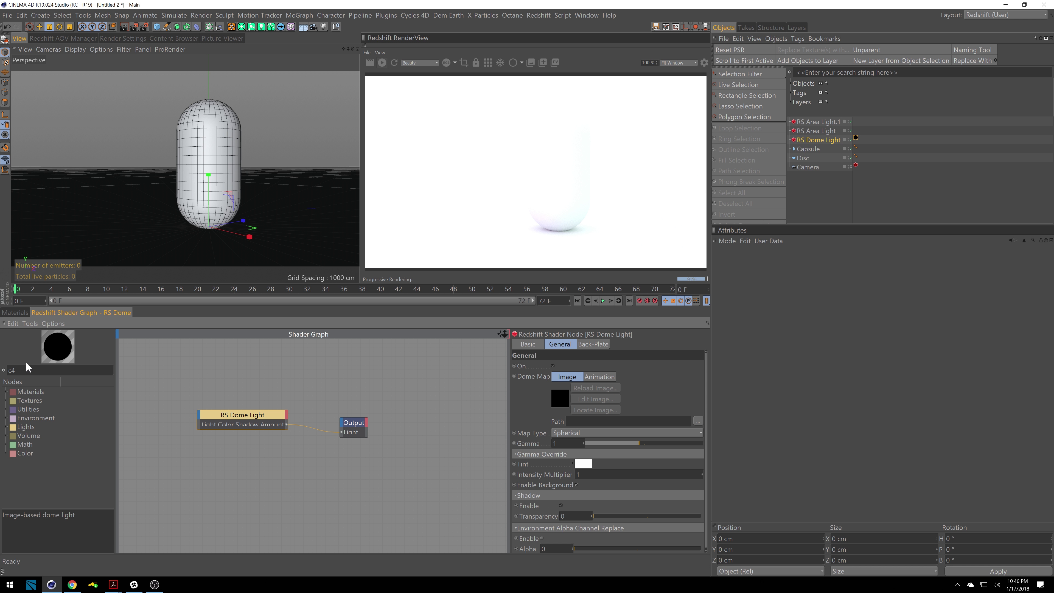
# Step: Try to connect a Ramp node to the RS Dome Light node, and delete the Ramp node
pyautogui.doubleClick(17, 370)
pyautogui.write('ramp')
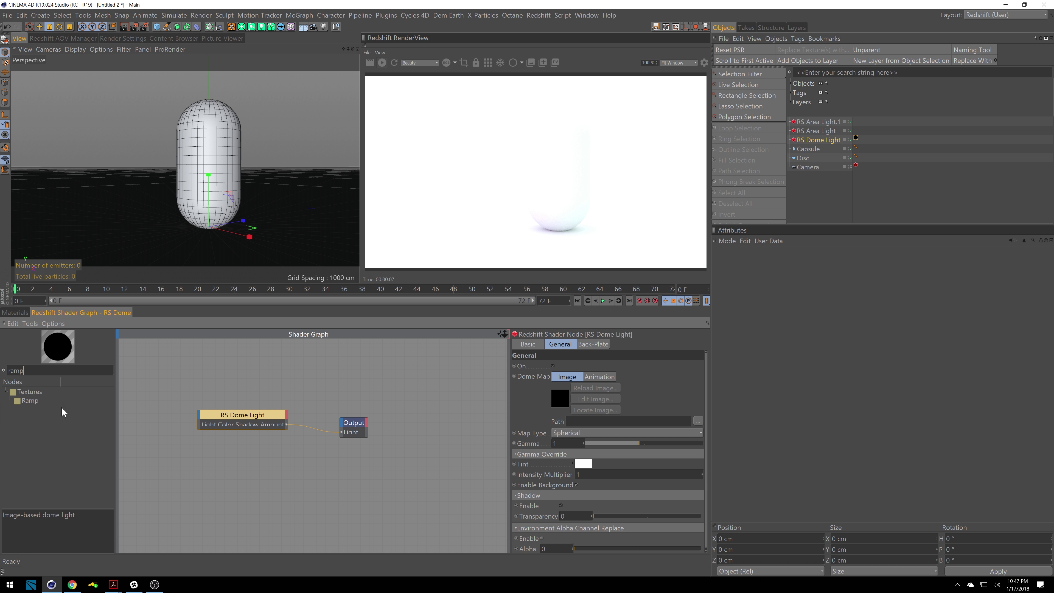
pyautogui.moveTo(34, 403); pyautogui.dragTo(200, 420)
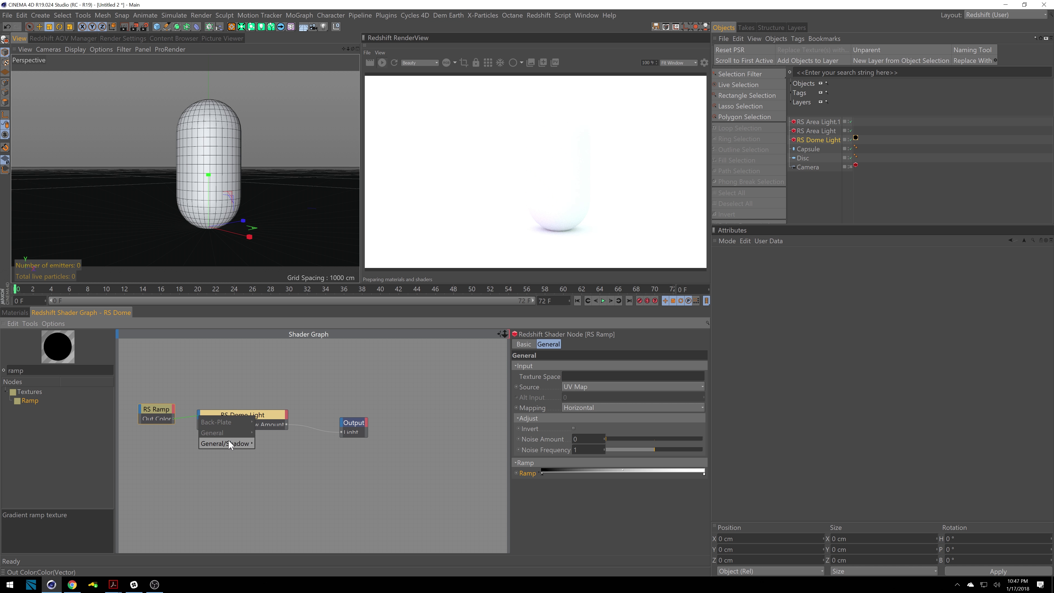
pyautogui.moveTo(230, 440)
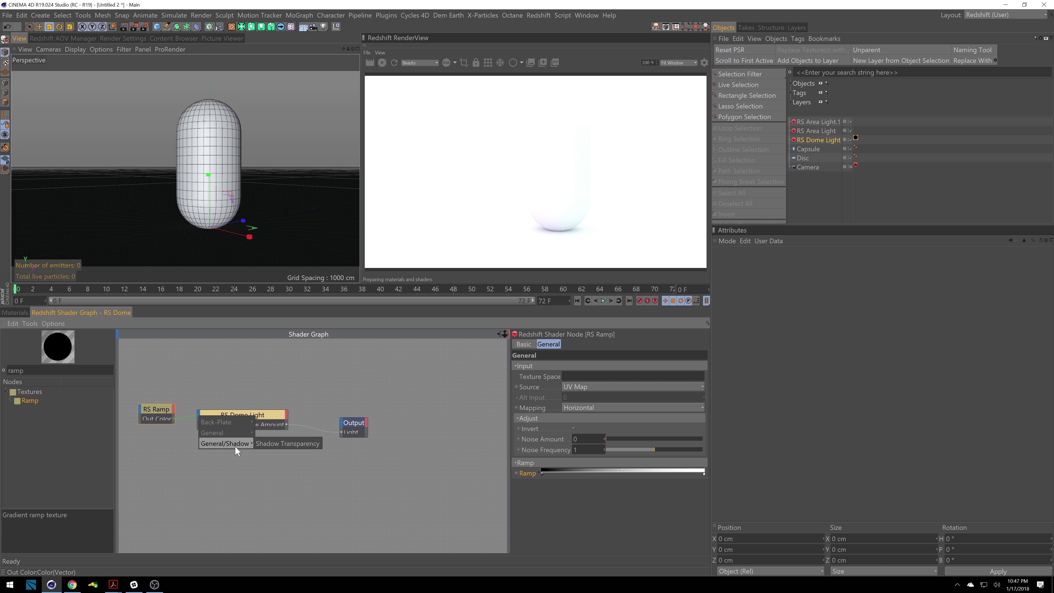
pyautogui.click(178, 385)
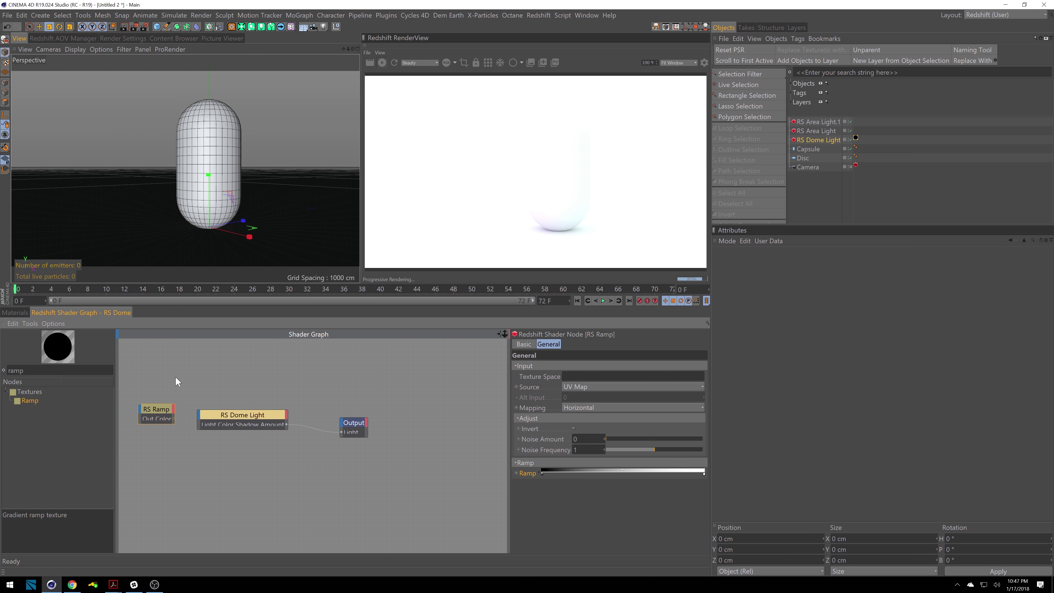
pyautogui.press('Delete')
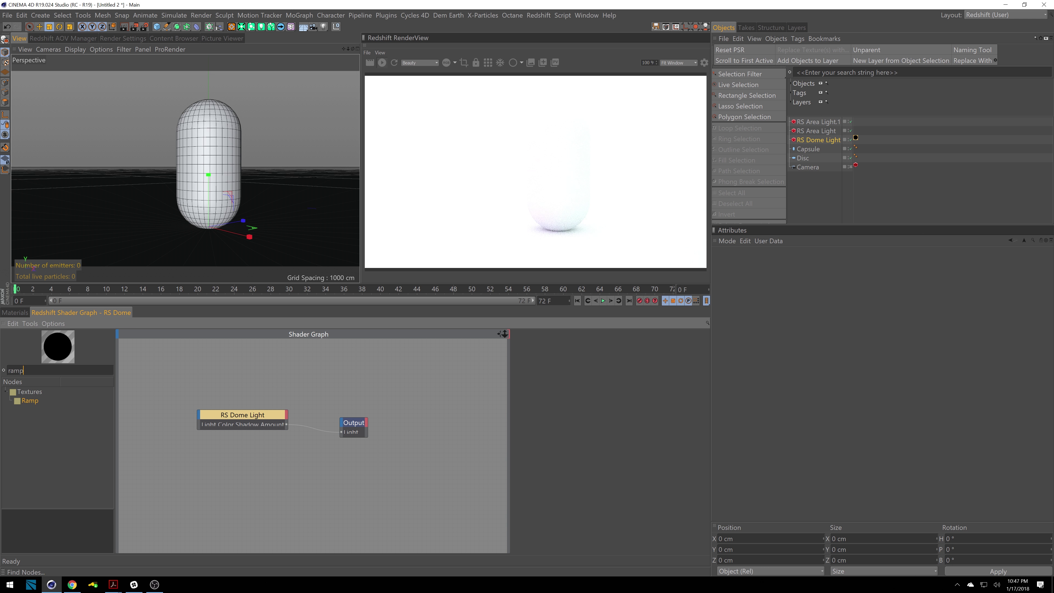
# Step: Connect a C4D Shader node to the RS Dome Light node's Back-Plate Tex 1 input and turn off the light's On option
pyautogui.click(8, 369)
pyautogui.write('c4d')
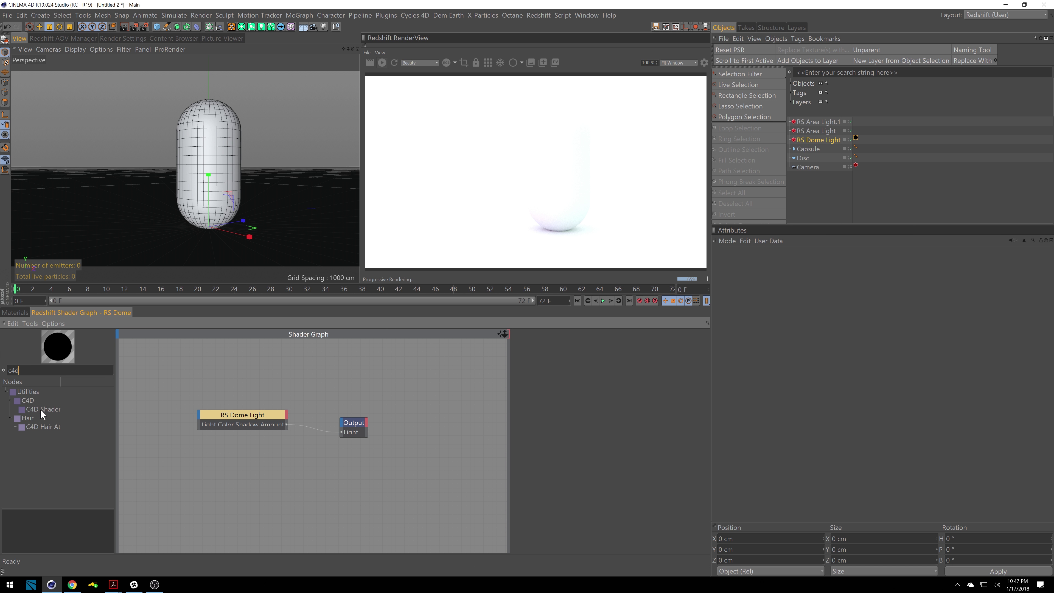
pyautogui.moveTo(43, 410); pyautogui.dragTo(201, 418)
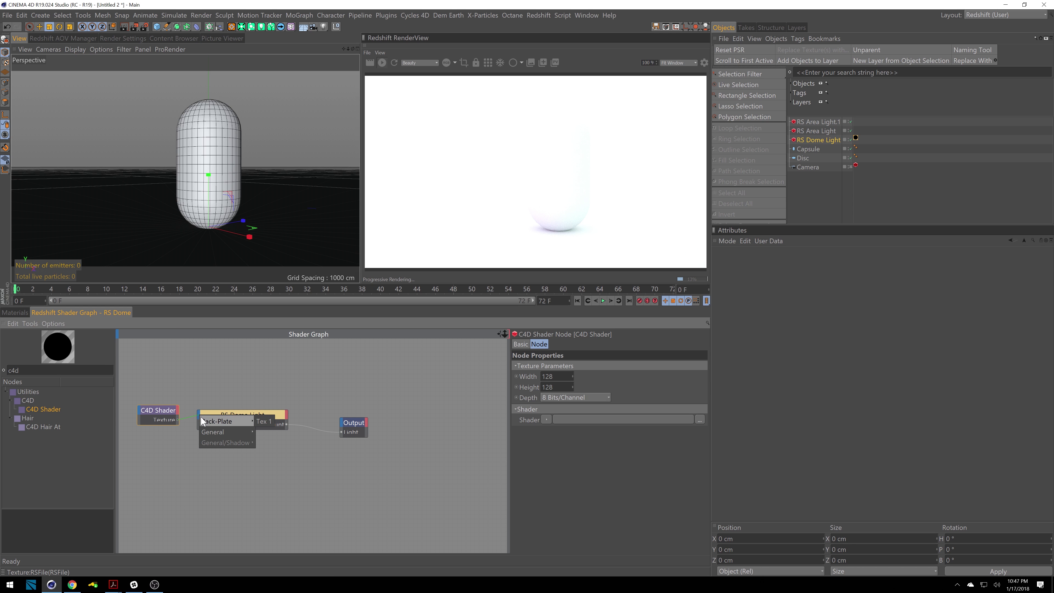
pyautogui.click(265, 421)
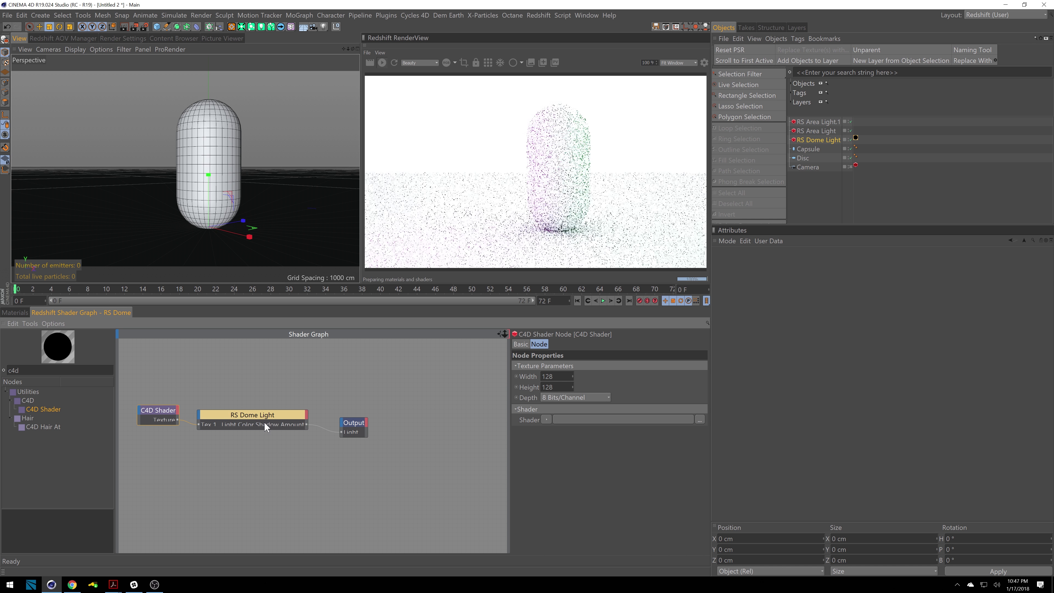
pyautogui.click(265, 418)
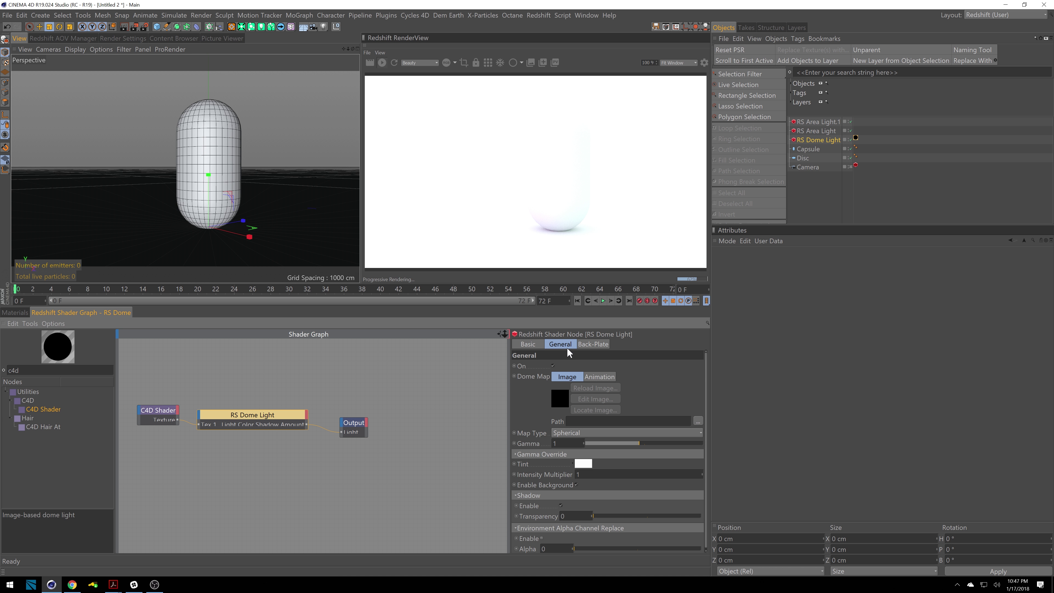
pyautogui.click(552, 366)
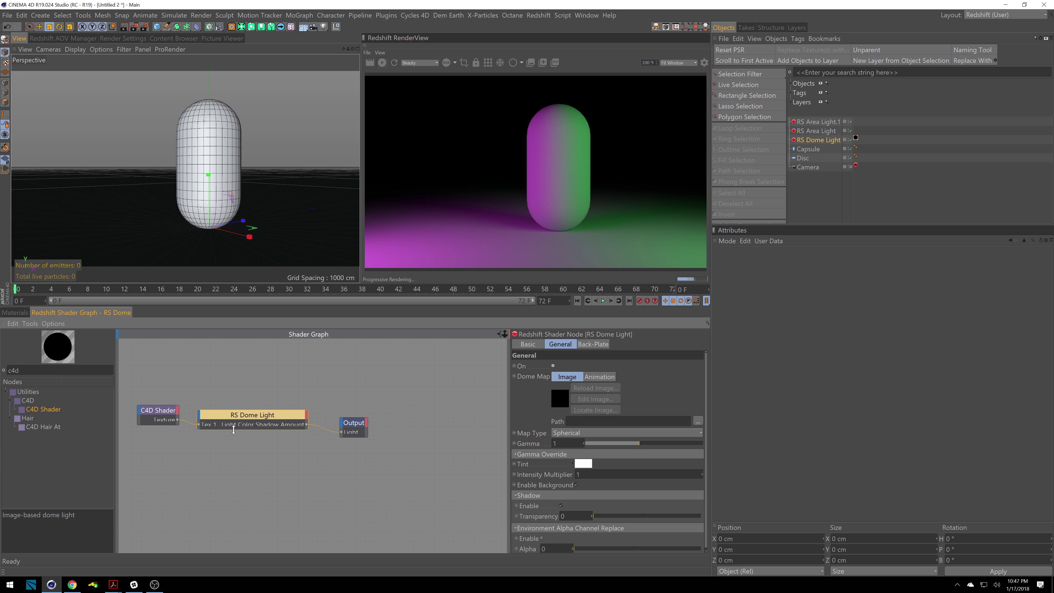
# Step: Load a Gradient shader into the C4D Shader node and set its type to 2D - Circular
pyautogui.click(157, 410)
pyautogui.click(547, 420)
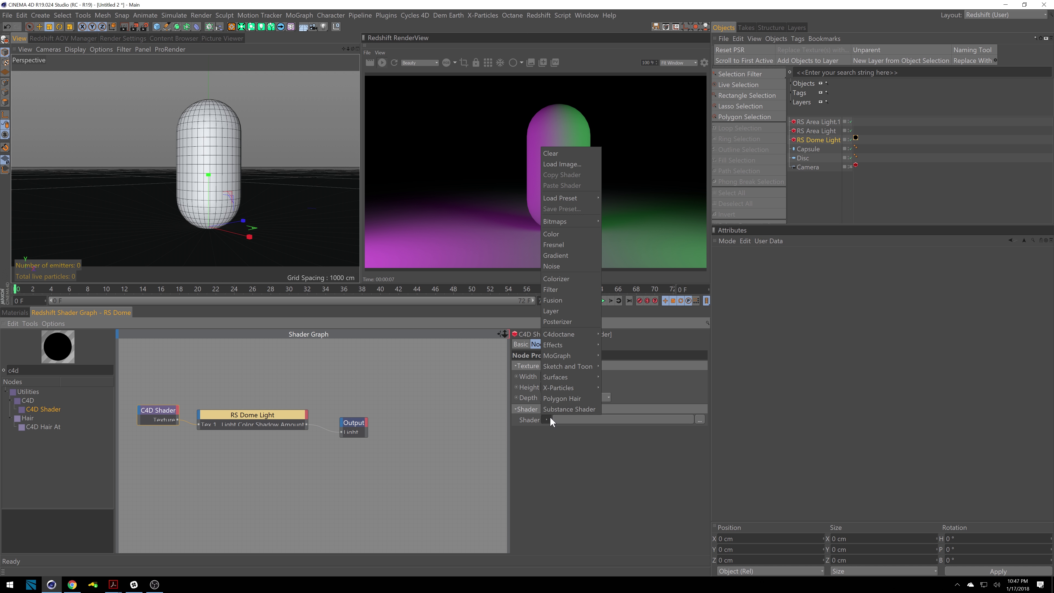
pyautogui.click(563, 253)
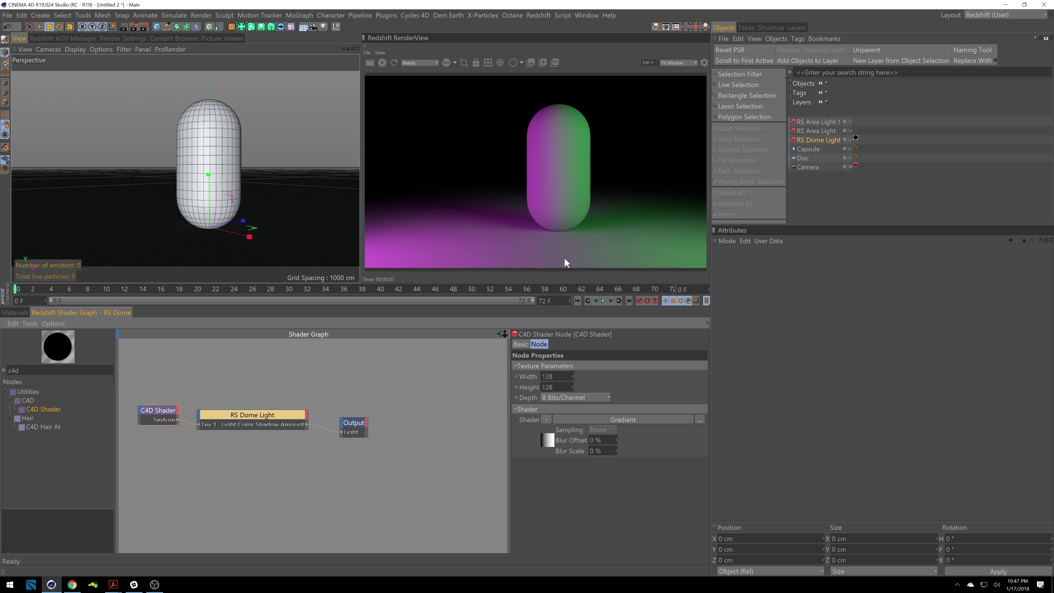
pyautogui.click(547, 439)
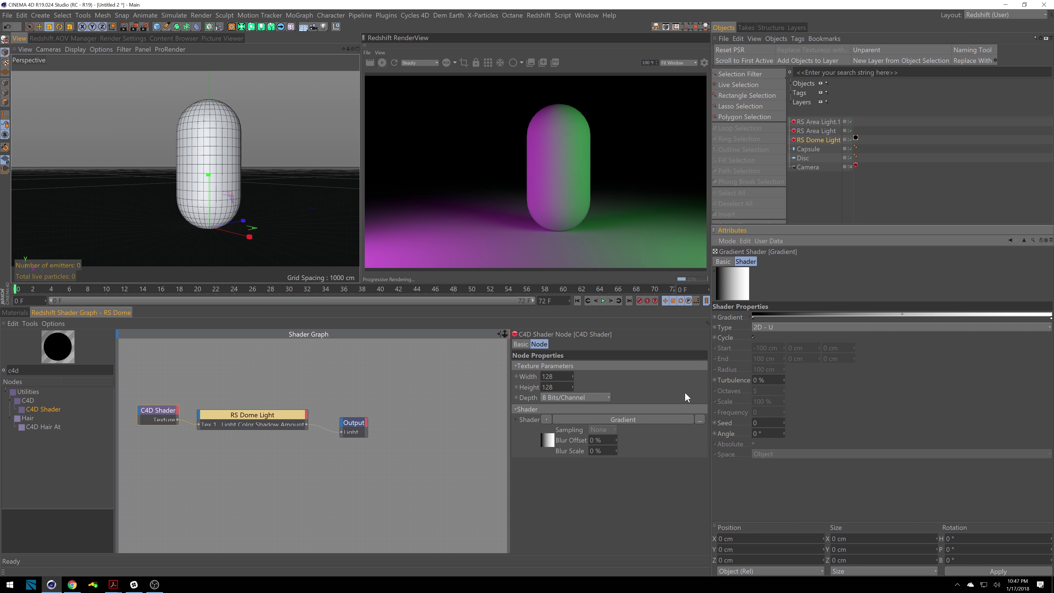
pyautogui.click(807, 332)
pyautogui.click(798, 374)
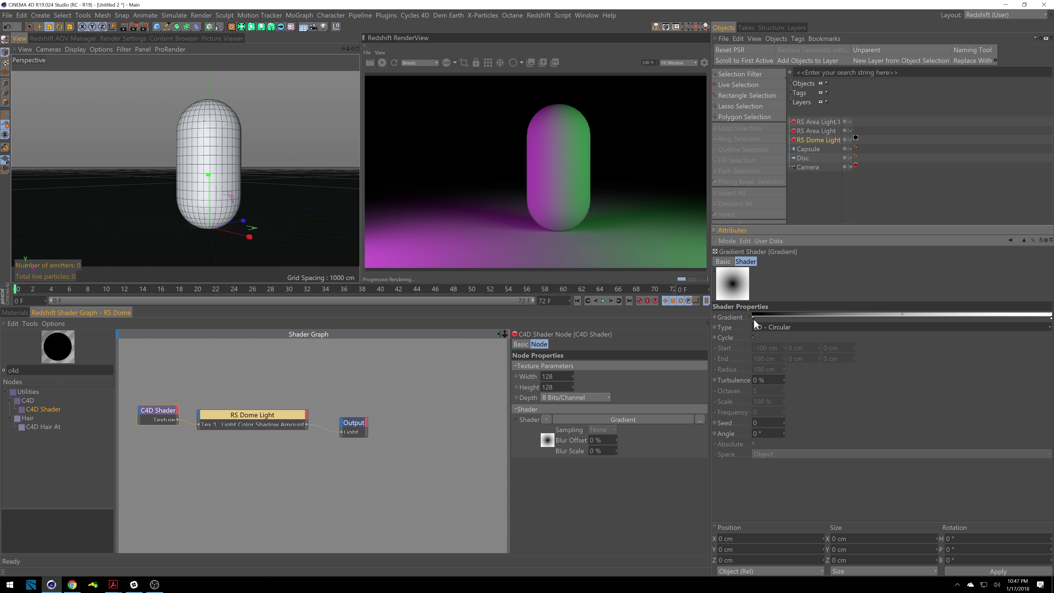
# Step: Enable the Back-Plate on the RS Dome Light node
pyautogui.click(254, 421)
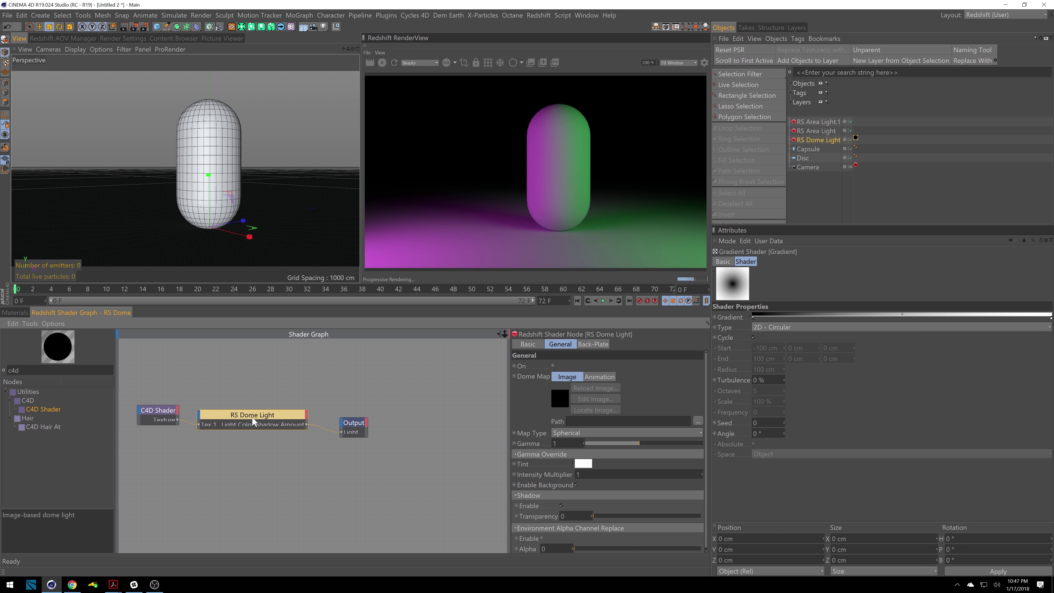
pyautogui.click(592, 344)
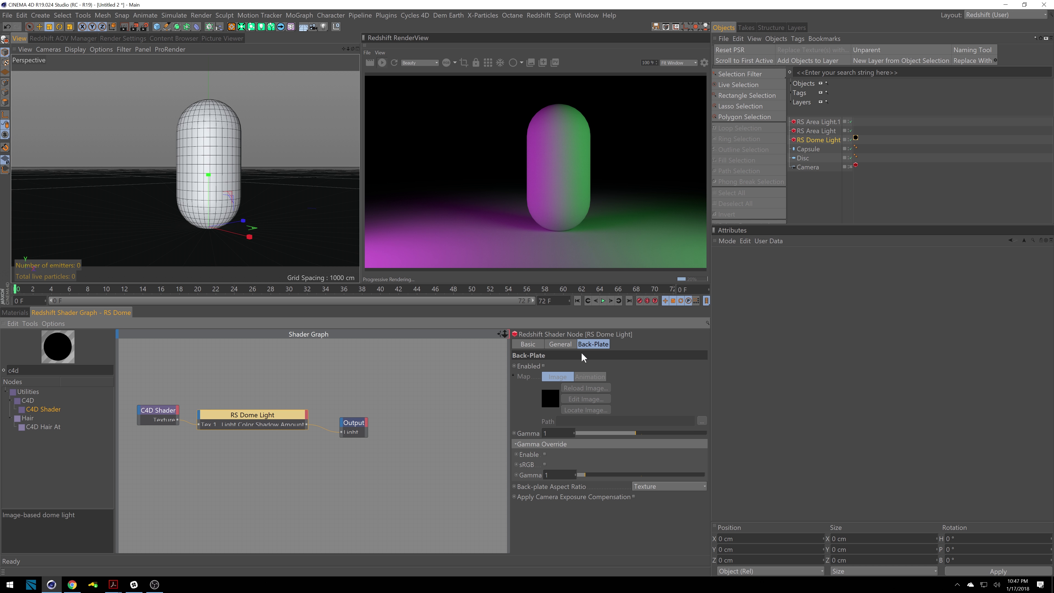
pyautogui.click(543, 365)
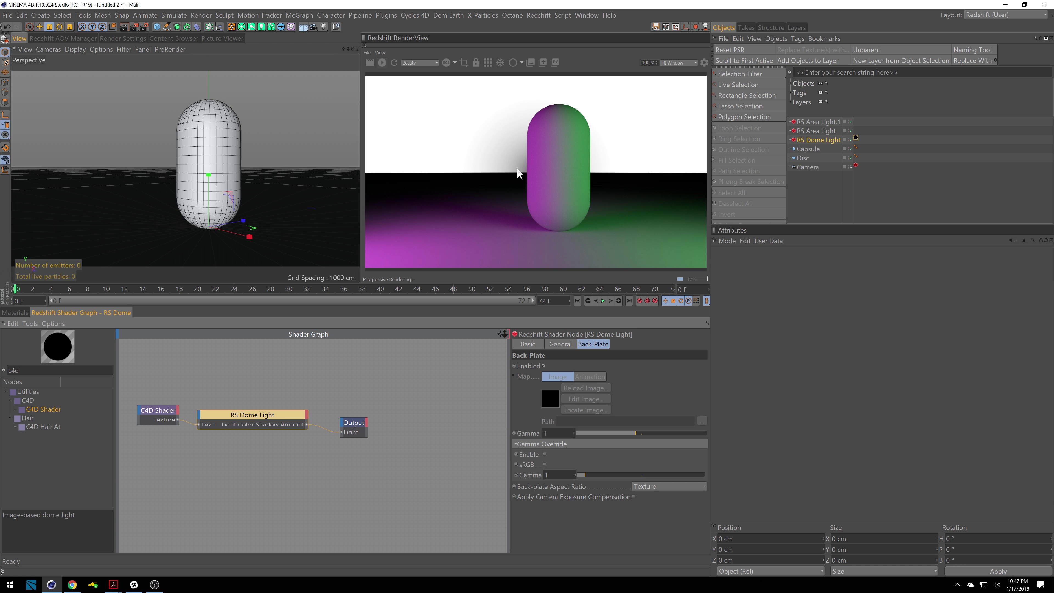
# Step: Set the gradient's black starting knot to a neutral grey with 0 % saturation and 55 % value
pyautogui.click(157, 411)
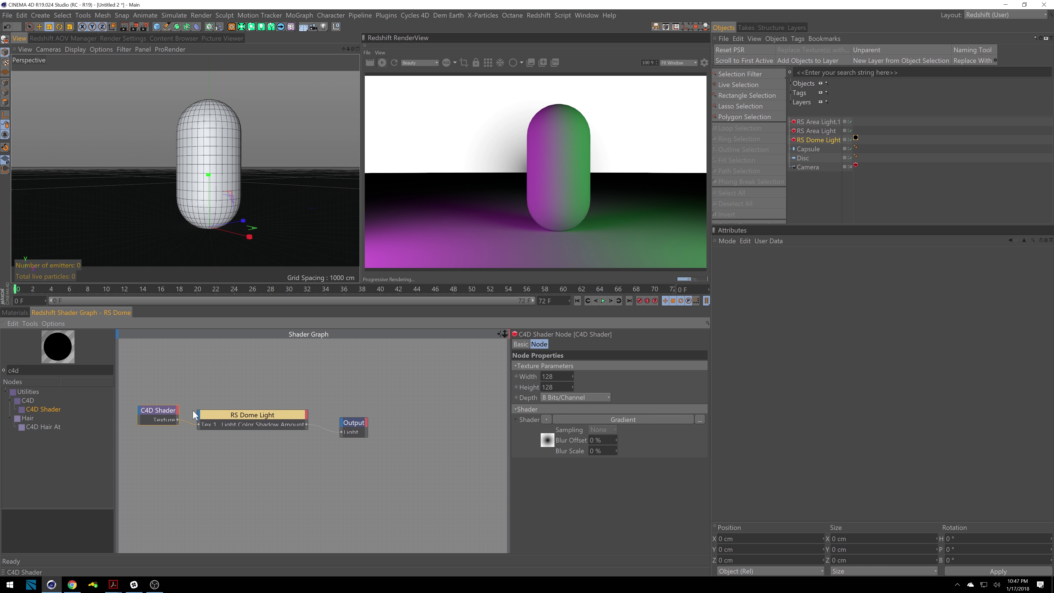
pyautogui.click(547, 440)
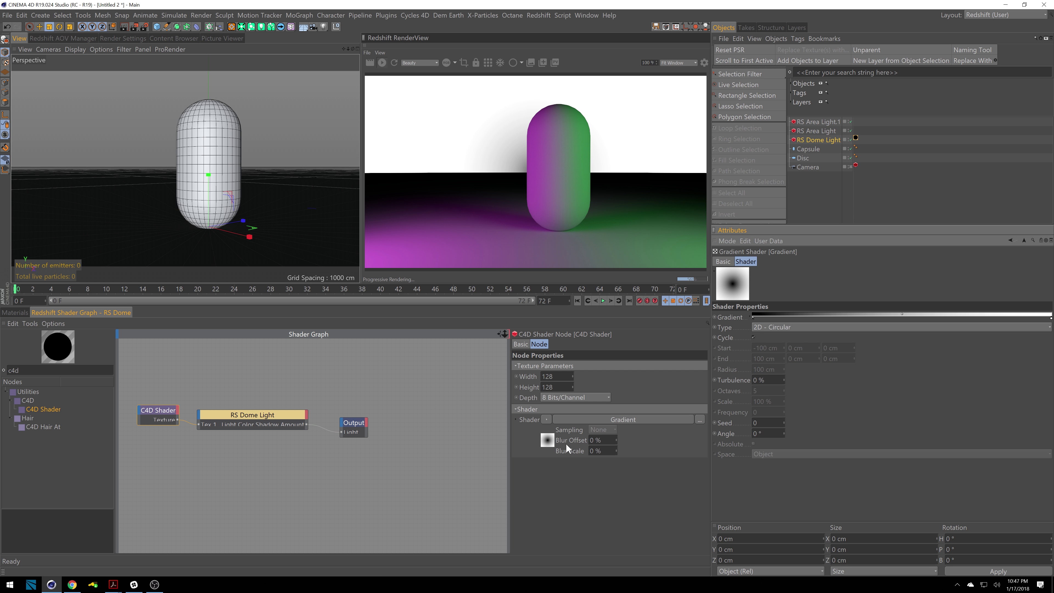
pyautogui.click(754, 322)
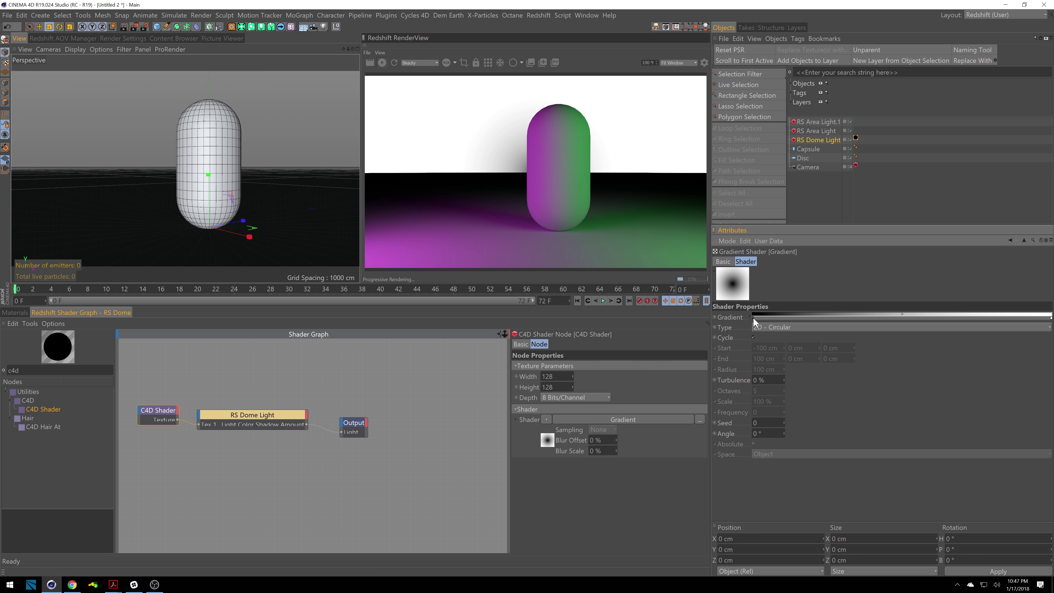
pyautogui.click(748, 316)
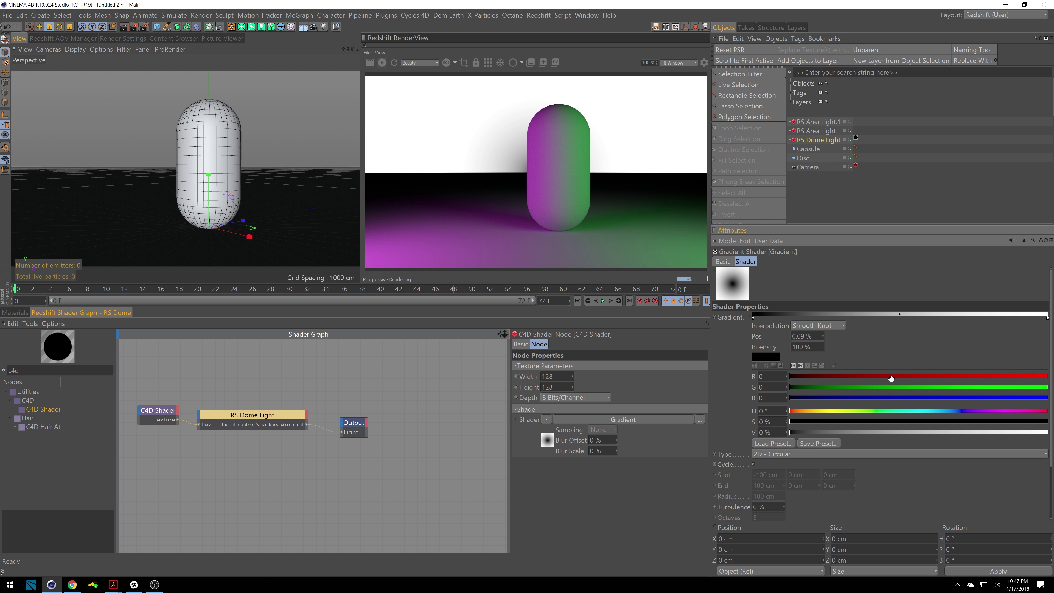
pyautogui.moveTo(890, 372); pyautogui.dragTo(960, 373)
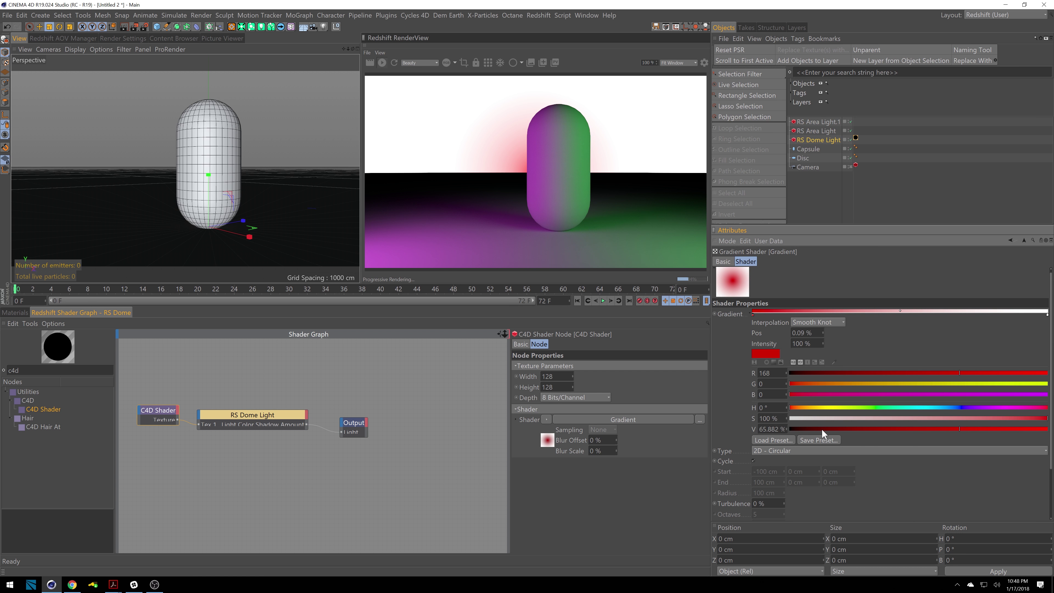
pyautogui.moveTo(818, 418); pyautogui.dragTo(790, 418)
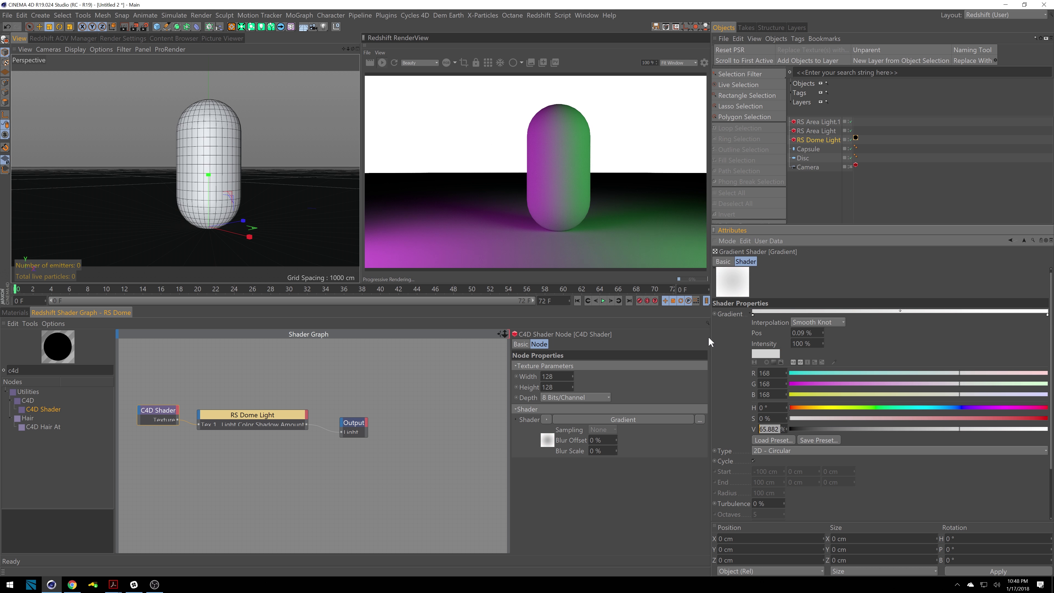
pyautogui.write('55')
pyautogui.press('Return')
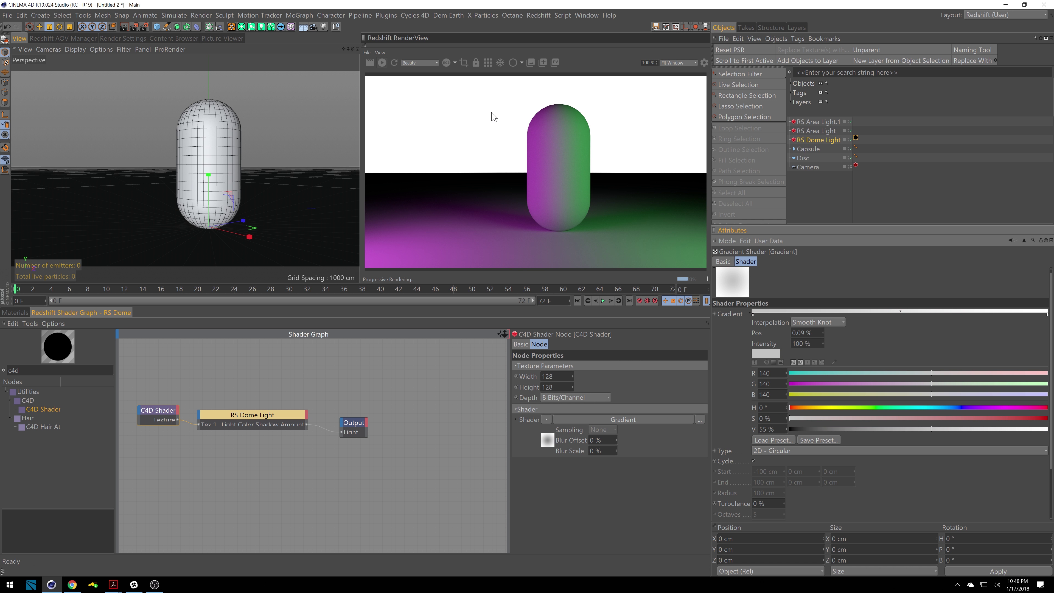
# Step: Shift the grey gradient knot to about 38.6 %, set its interpolation to Linear Knot, and return to the material manager
pyautogui.moveTo(758, 319); pyautogui.dragTo(866, 315)
pyautogui.click(836, 323)
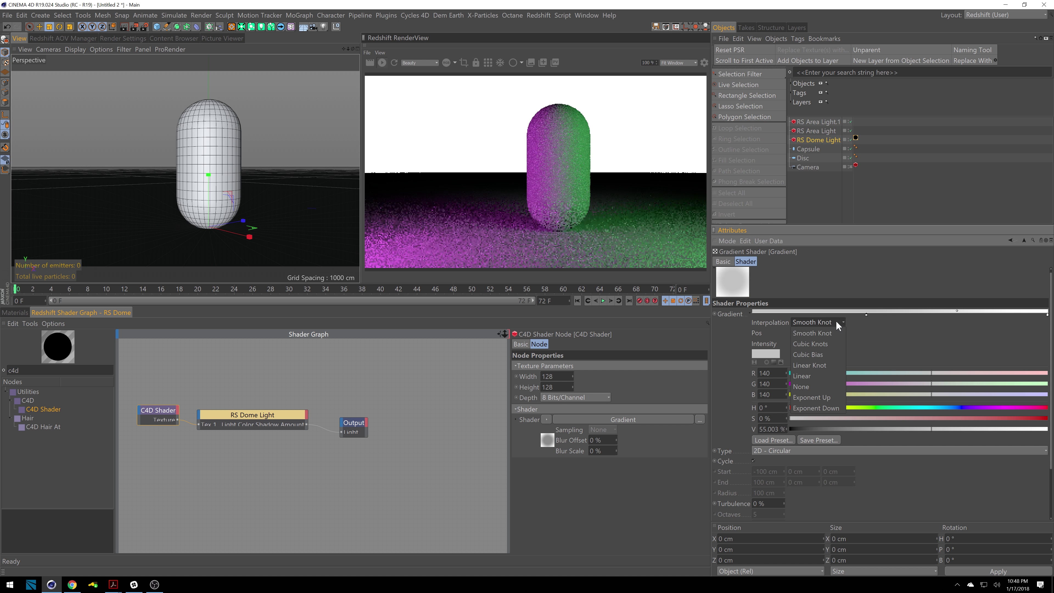
pyautogui.click(816, 363)
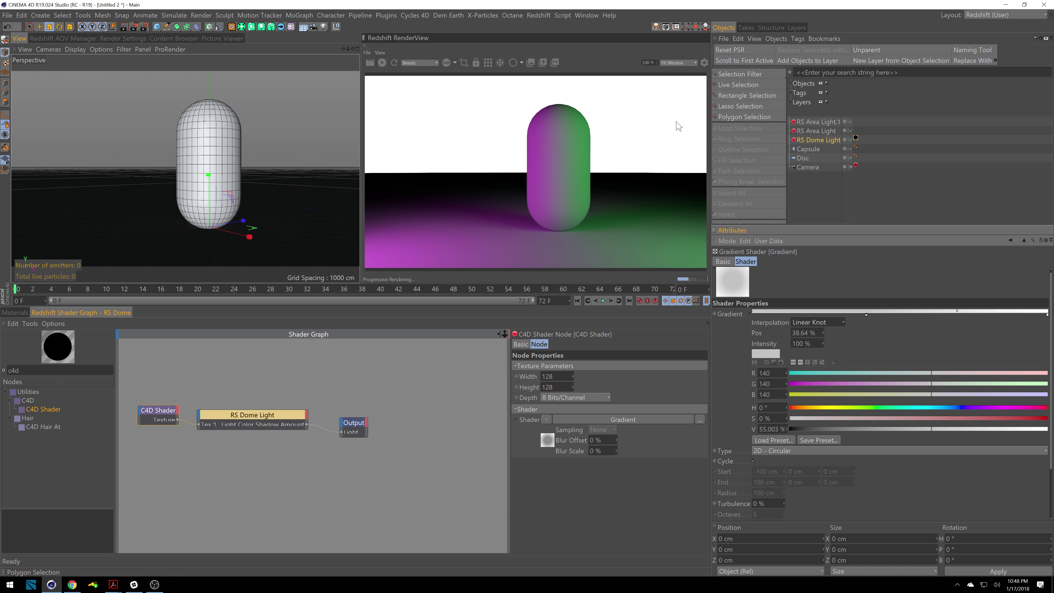
pyautogui.click(21, 312)
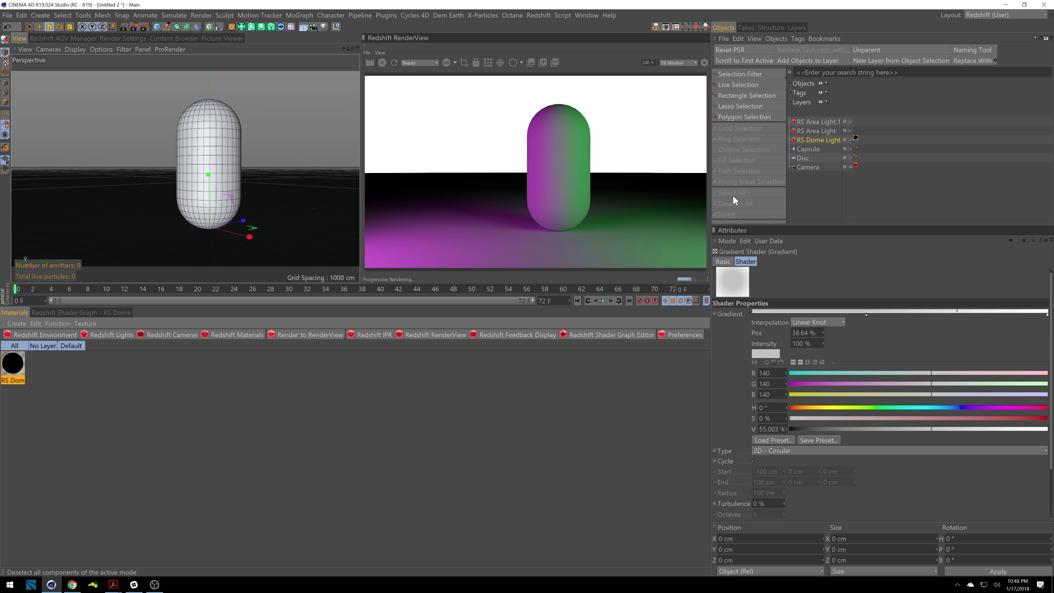
# Step: Create a Redshift material and assign it to the Disc
pyautogui.click(249, 334)
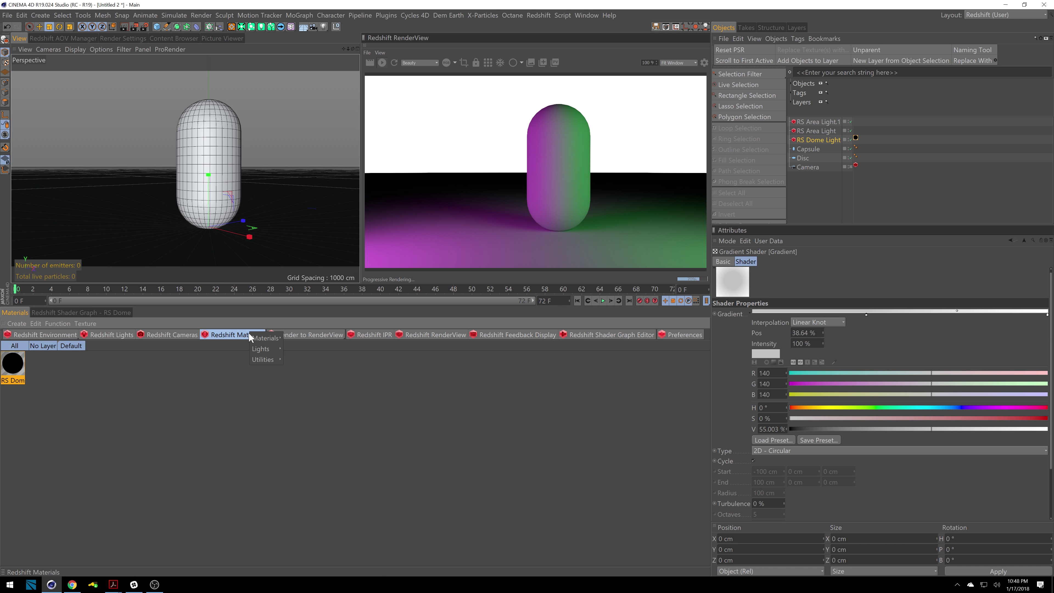
pyautogui.moveTo(266, 338)
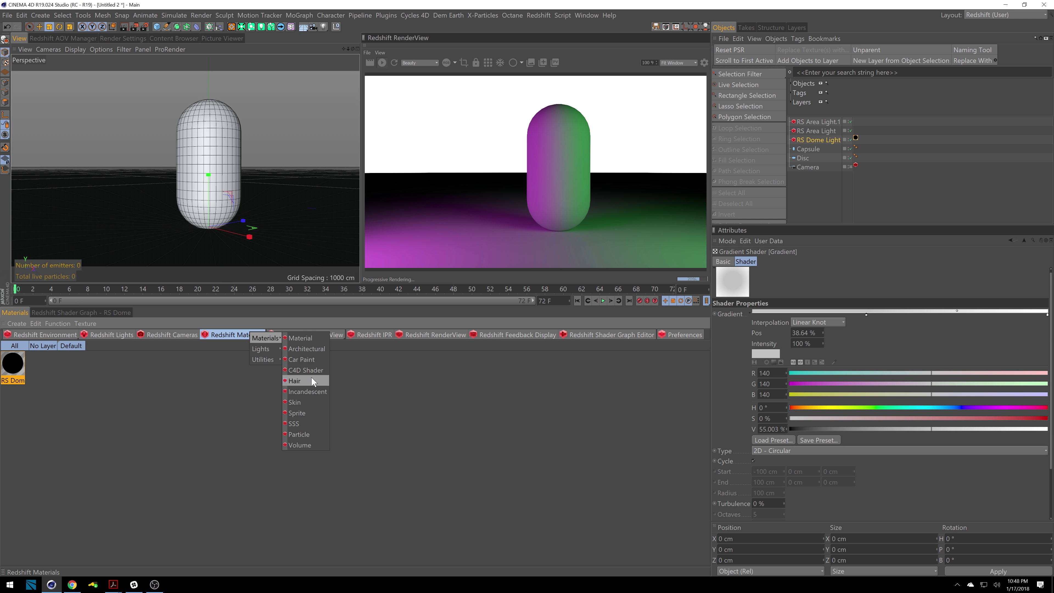
pyautogui.click(300, 338)
pyautogui.click(29, 368)
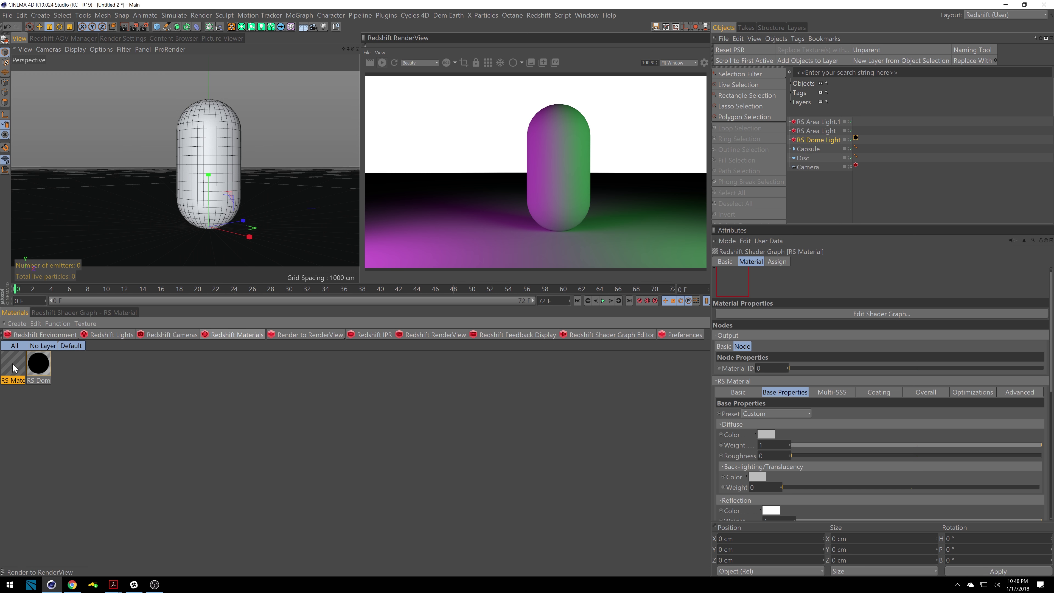
pyautogui.moveTo(28, 369); pyautogui.dragTo(807, 159)
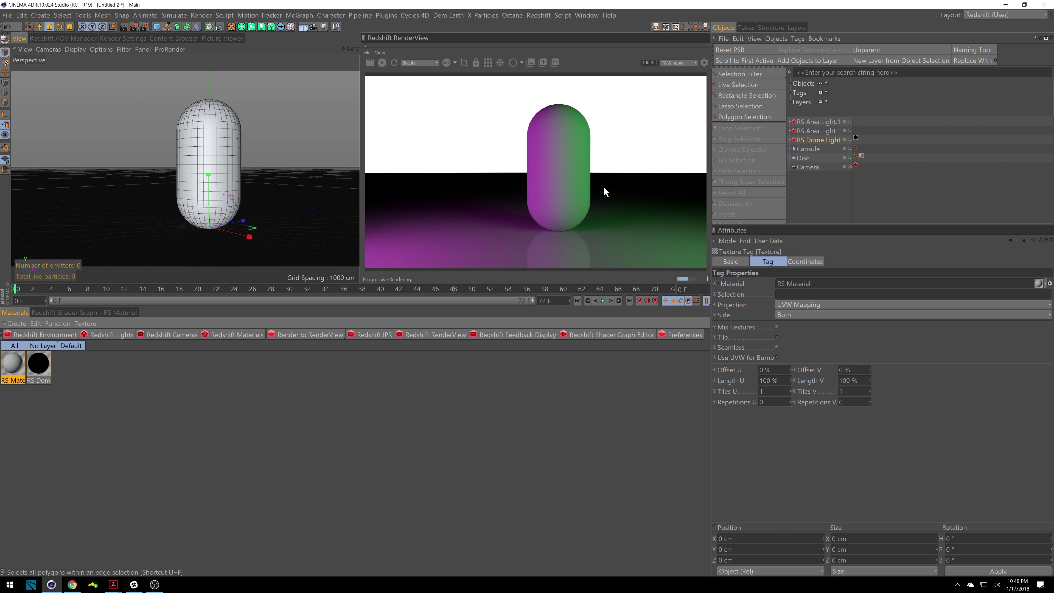
# Step: Add a Redshift Object tag to the Disc, override its Matte settings, and enable both the matte and its shadow
pyautogui.rightClick(803, 158)
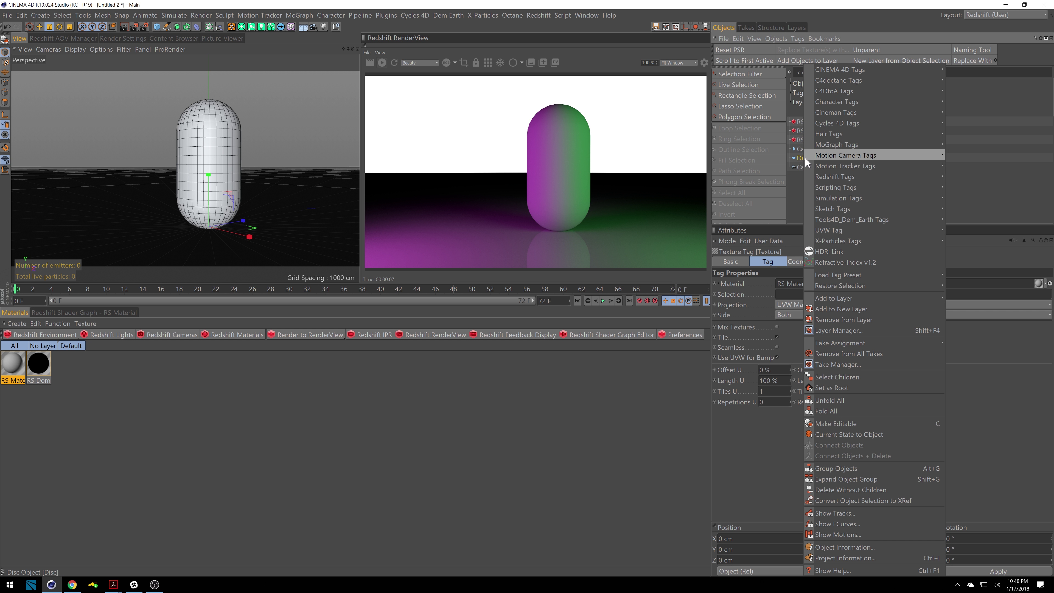
pyautogui.moveTo(868, 178)
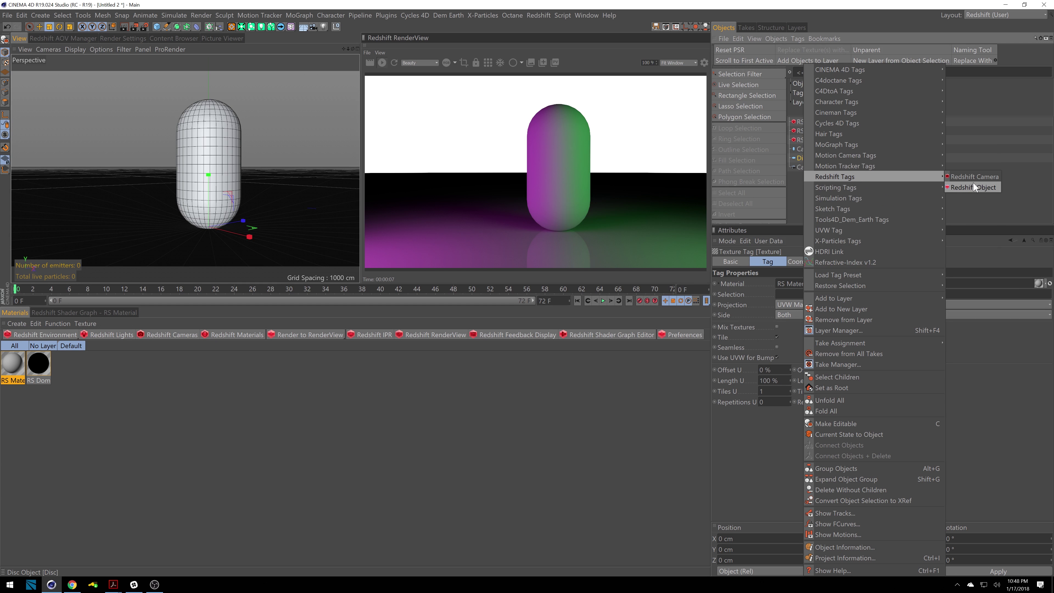
pyautogui.click(981, 186)
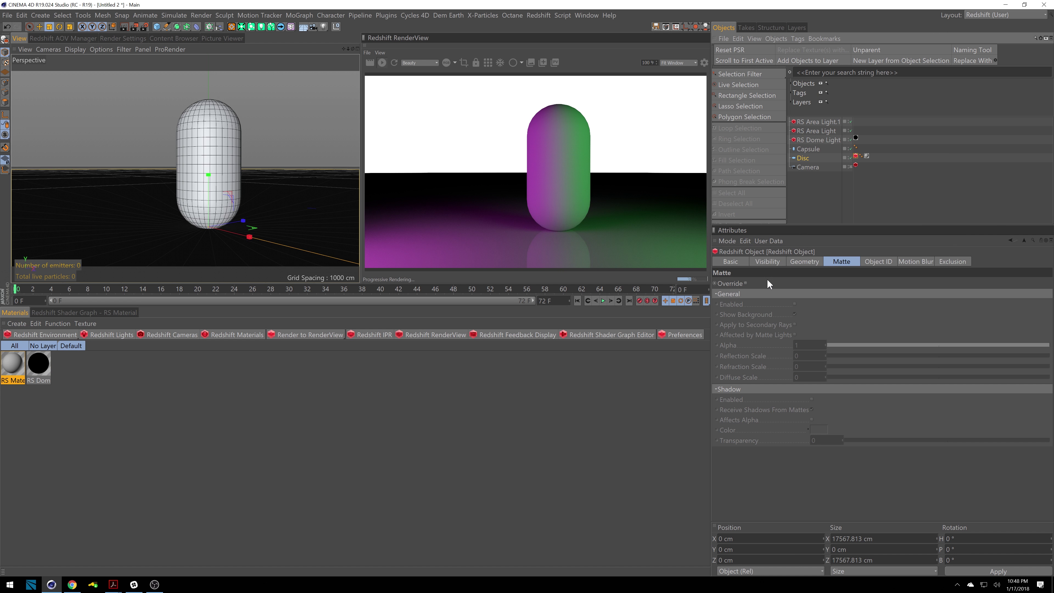
pyautogui.click(746, 283)
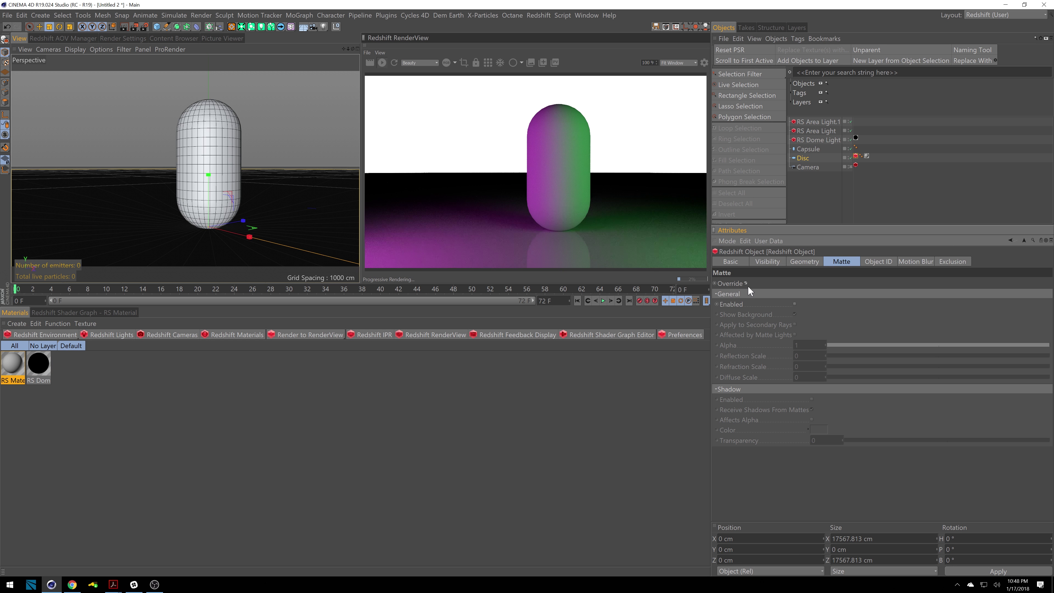
pyautogui.click(794, 304)
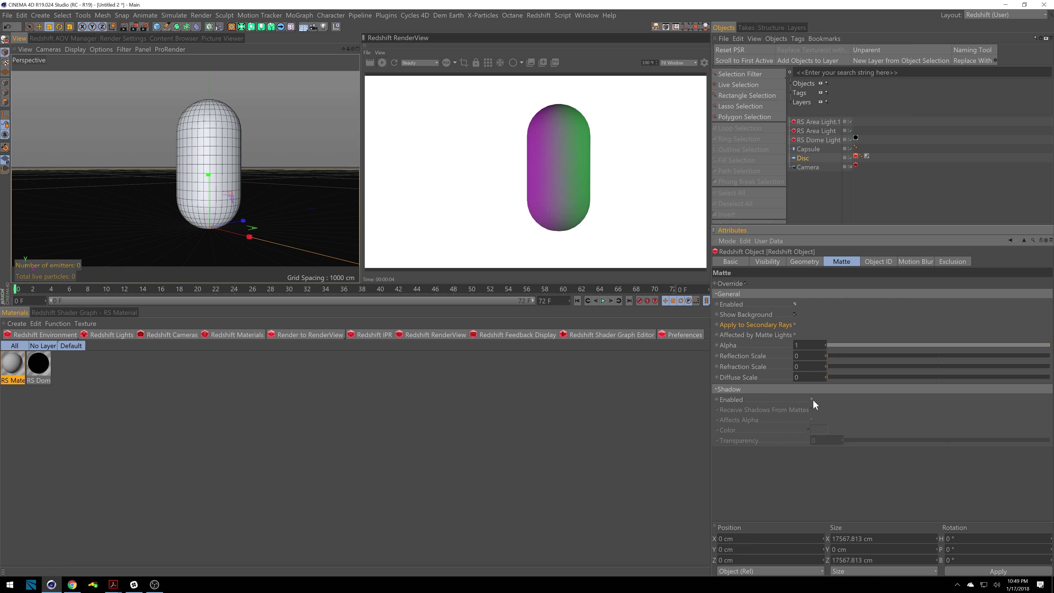
pyautogui.click(811, 399)
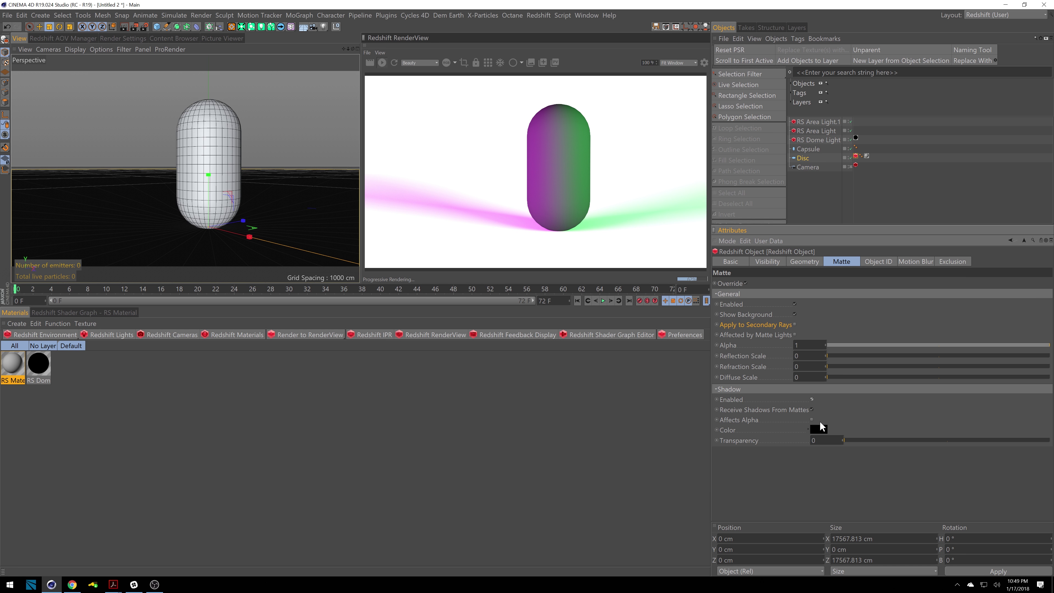
# Step: Toggle Apply to Secondary Rays and Affected by Matte Lights in the Disc's matte settings to test their effect
pyautogui.click(795, 325)
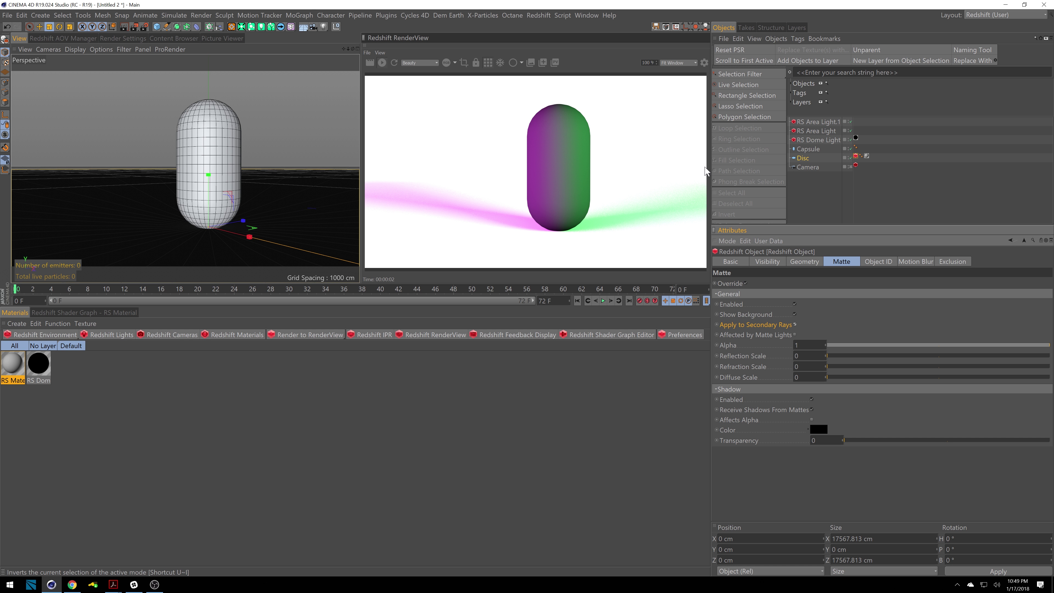
pyautogui.click(794, 335)
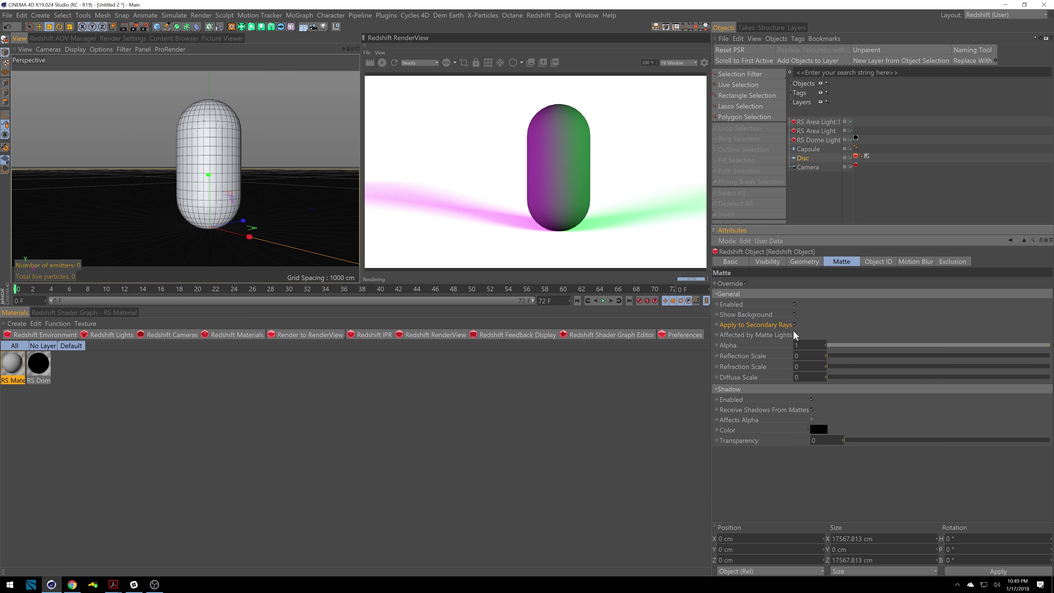
pyautogui.click(795, 334)
pyautogui.click(795, 324)
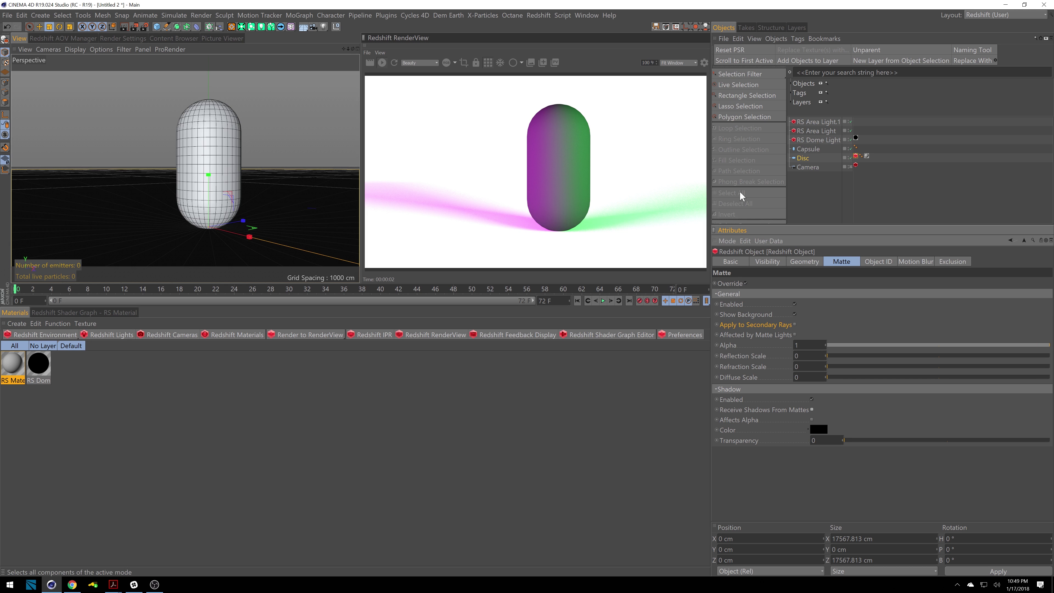
# Step: Remove the material tag from the Disc and delete the RS Material
pyautogui.click(867, 156)
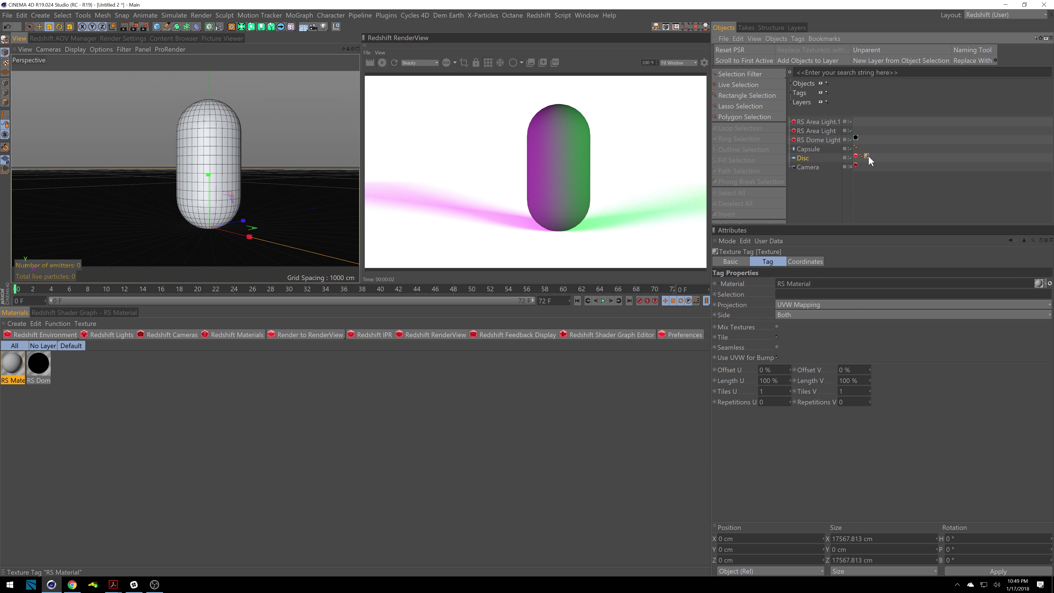
pyautogui.press('Delete')
pyautogui.click(10, 365)
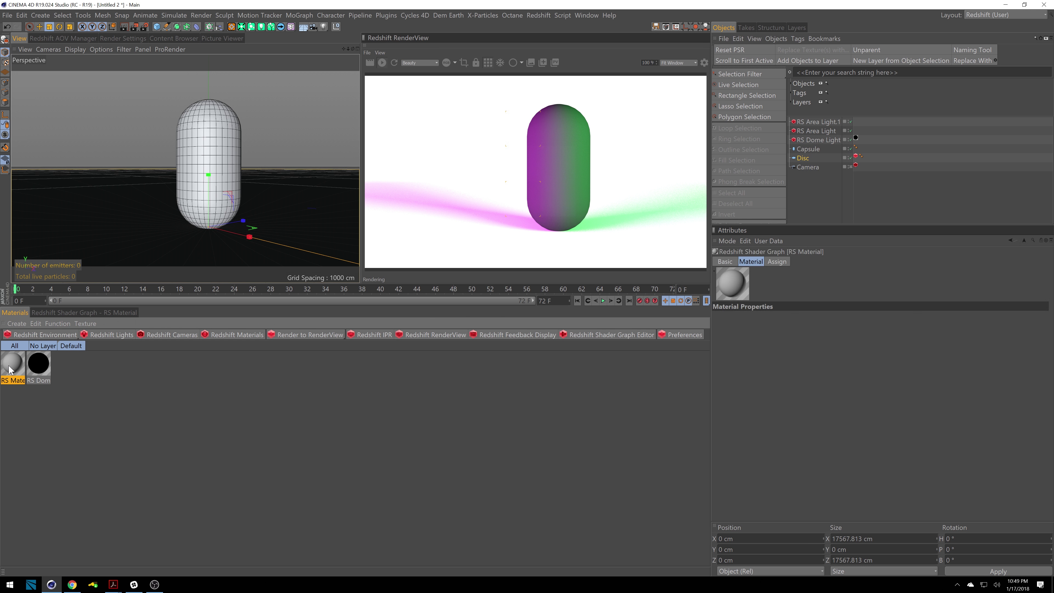
pyautogui.press('Delete')
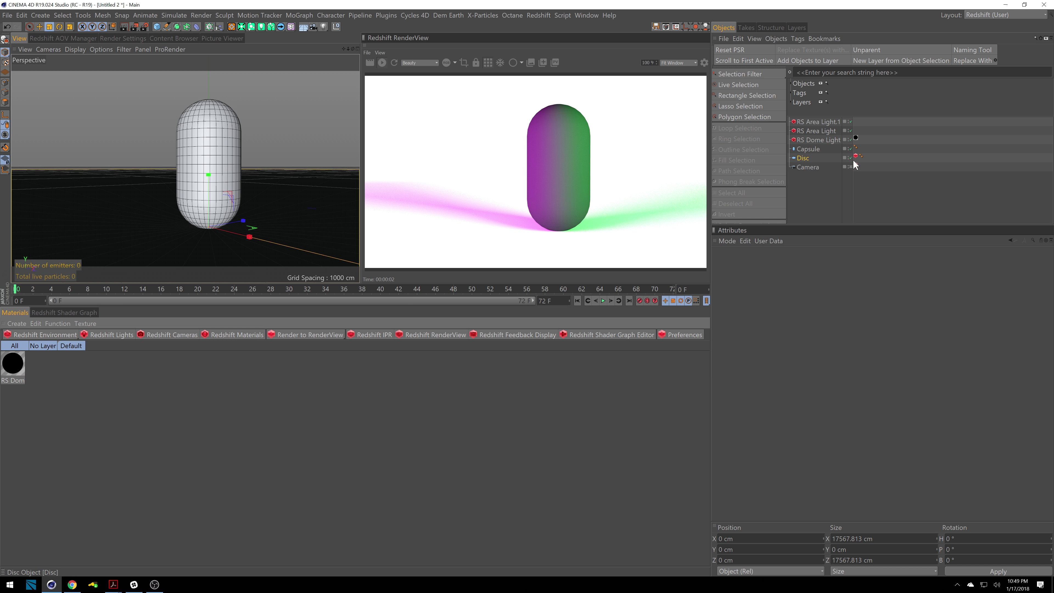
# Step: Create a new Redshift material, assign it to the Disc, and open its shader graph
pyautogui.click(169, 335)
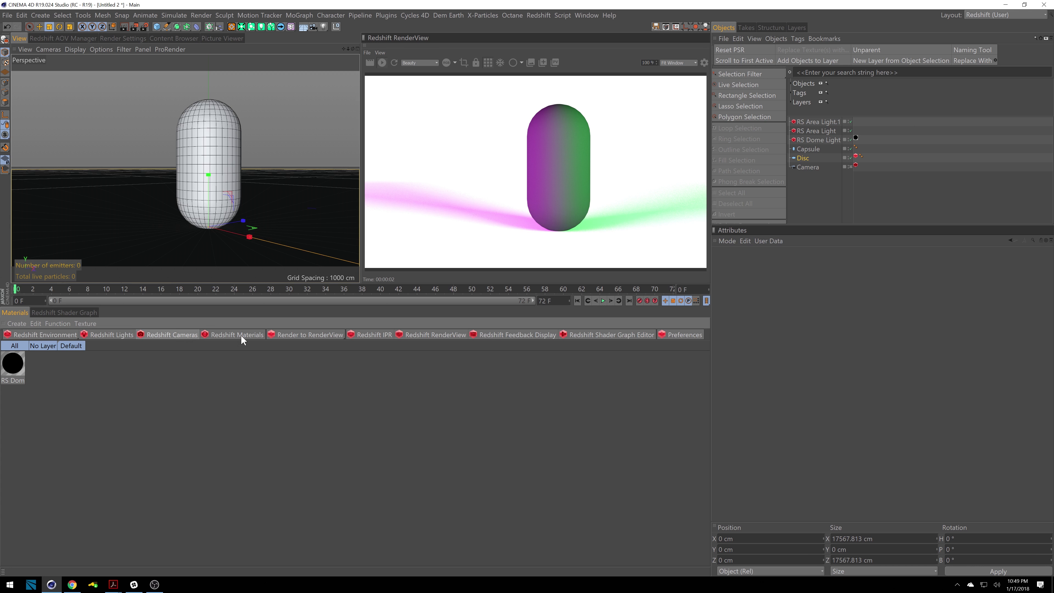
pyautogui.click(250, 334)
pyautogui.click(299, 338)
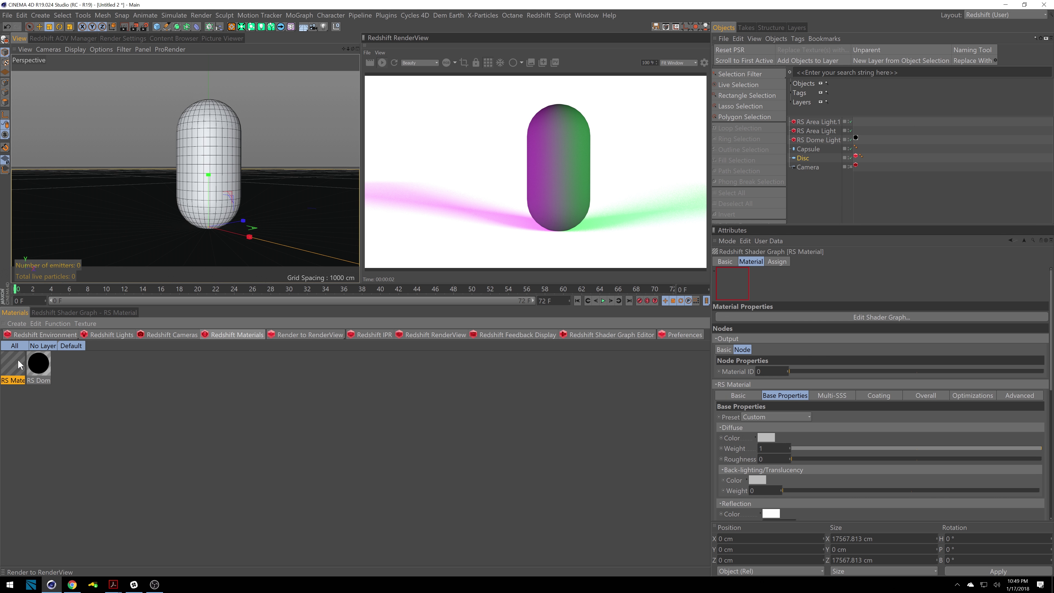
pyautogui.moveTo(13, 364); pyautogui.dragTo(806, 160)
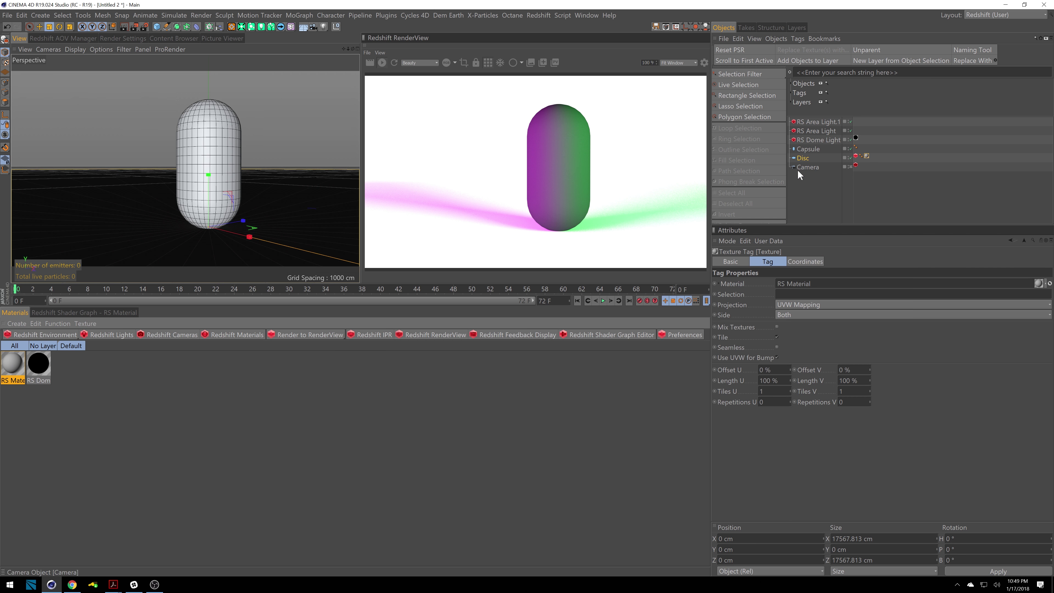
pyautogui.click(111, 315)
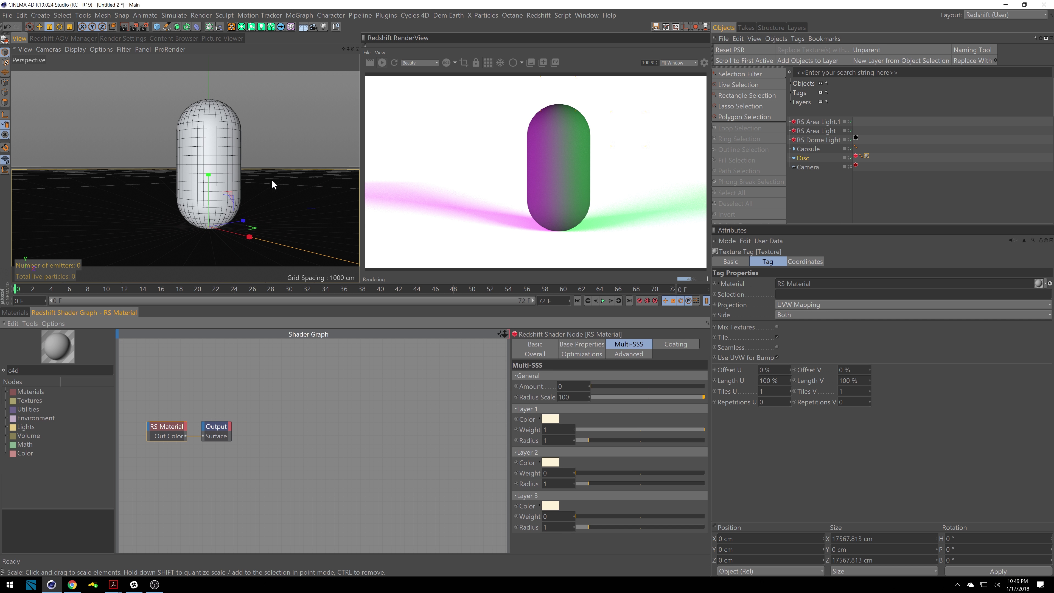
# Step: Delete the Redshift Object tag from the Disc
pyautogui.click(856, 156)
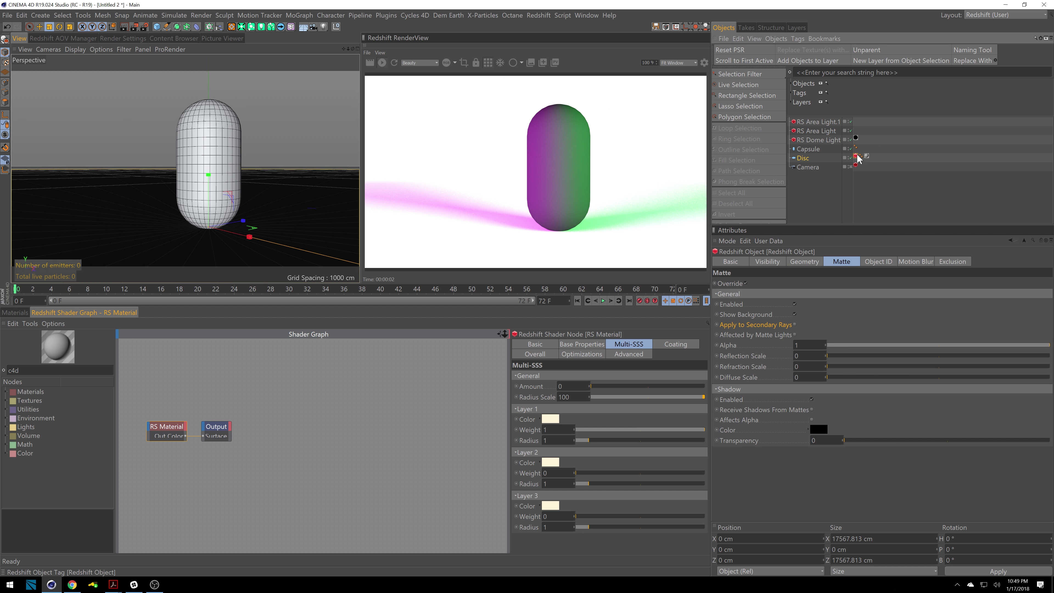
pyautogui.press('Delete')
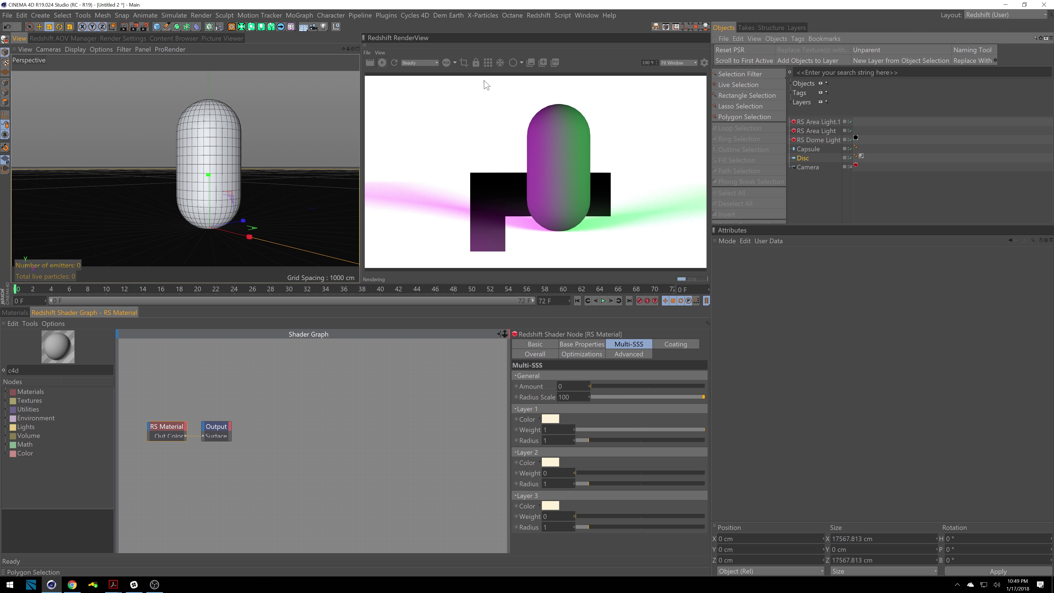
# Step: Replace the RS Material node with a Matte-Shadow Catcher node feeding the Output's Surface in the shader graph
pyautogui.moveTo(216, 426); pyautogui.dragTo(316, 421)
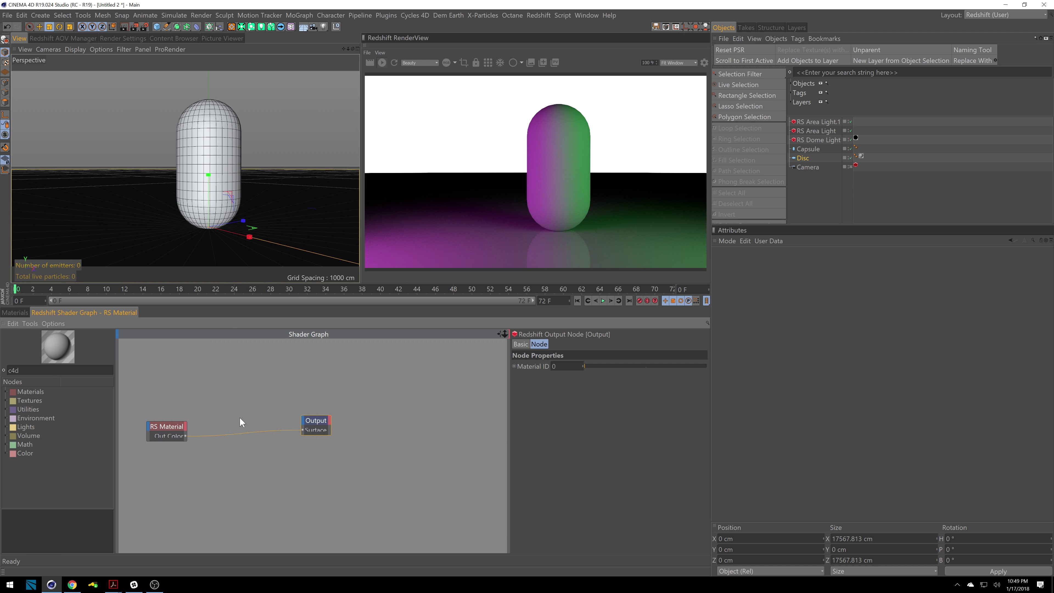
pyautogui.moveTo(162, 430); pyautogui.dragTo(235, 420)
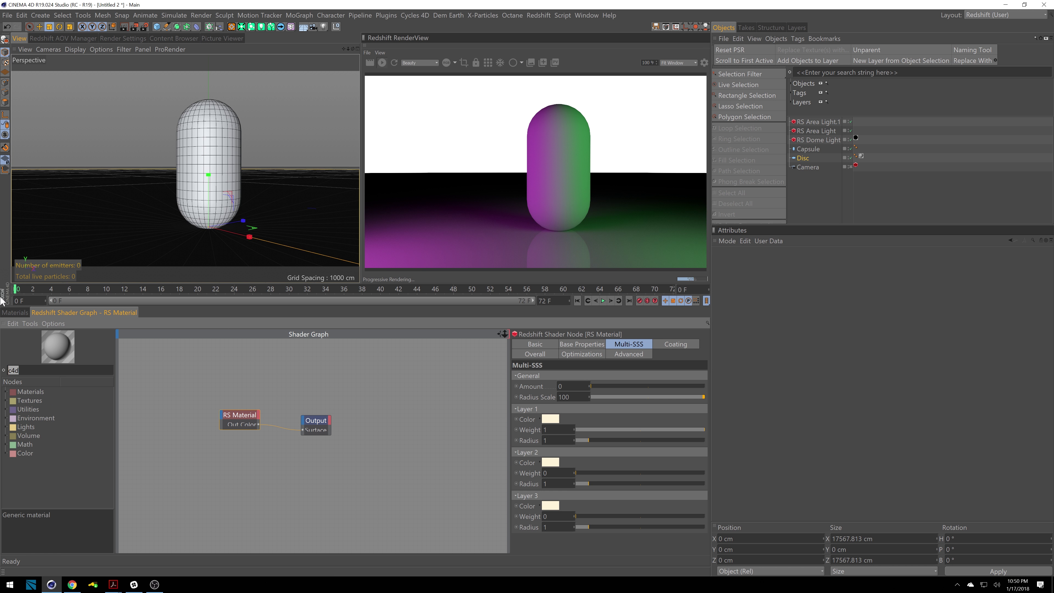
pyautogui.write('shad')
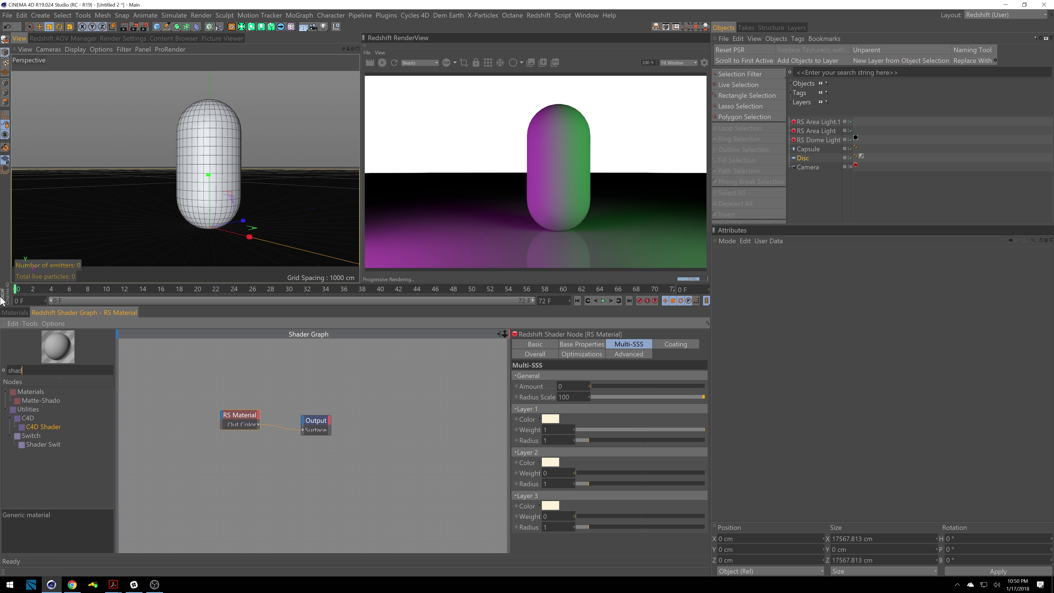
pyautogui.moveTo(40, 400); pyautogui.dragTo(249, 423)
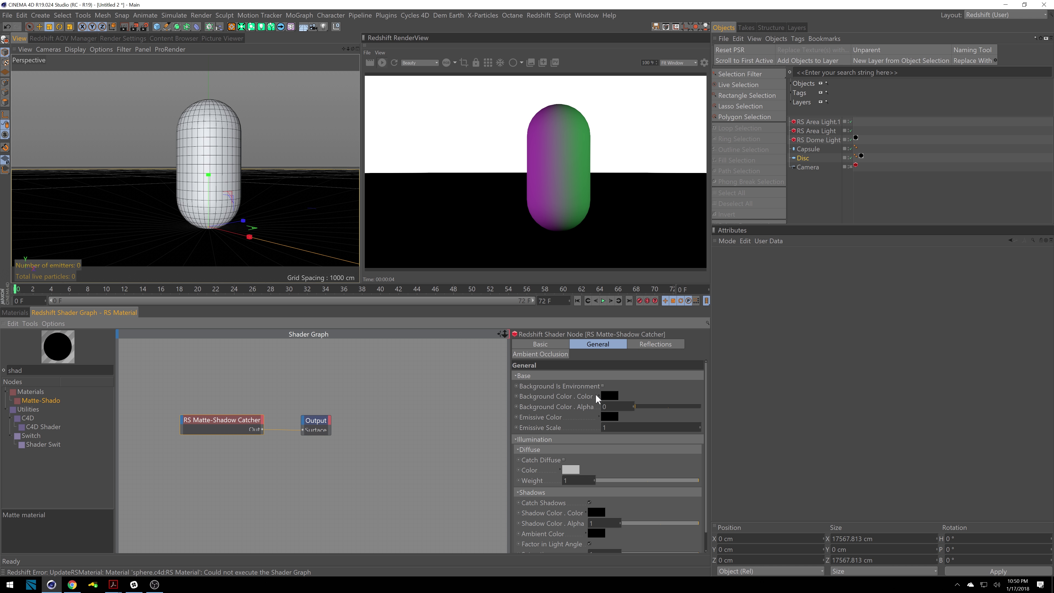
# Step: Enable Background Is Environment, Catch Diffuse and Catch Reflections on the RS Matte-Shadow Catcher node
pyautogui.click(603, 386)
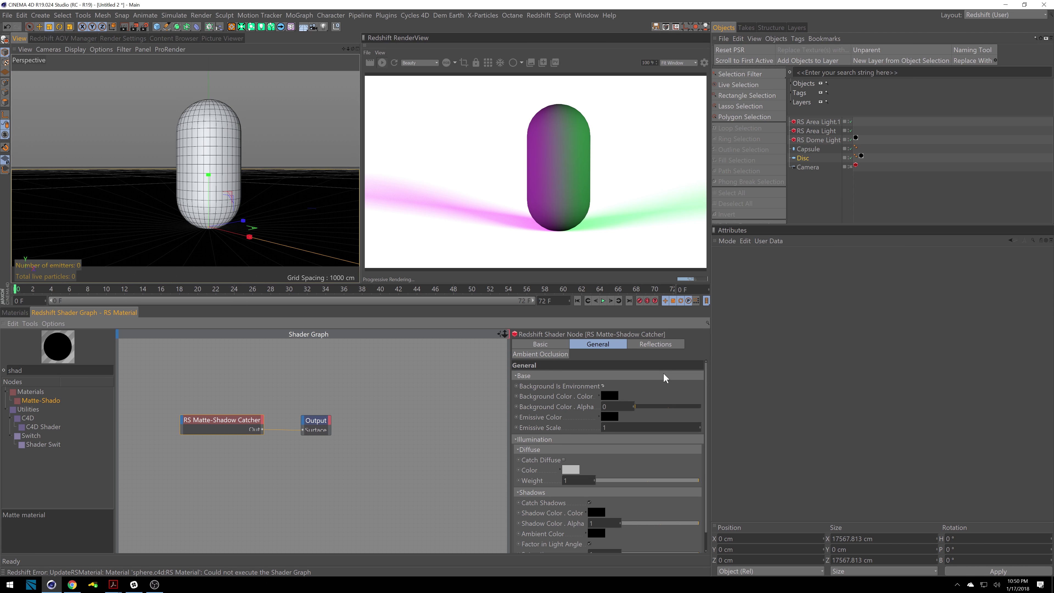
pyautogui.click(516, 376)
pyautogui.click(563, 406)
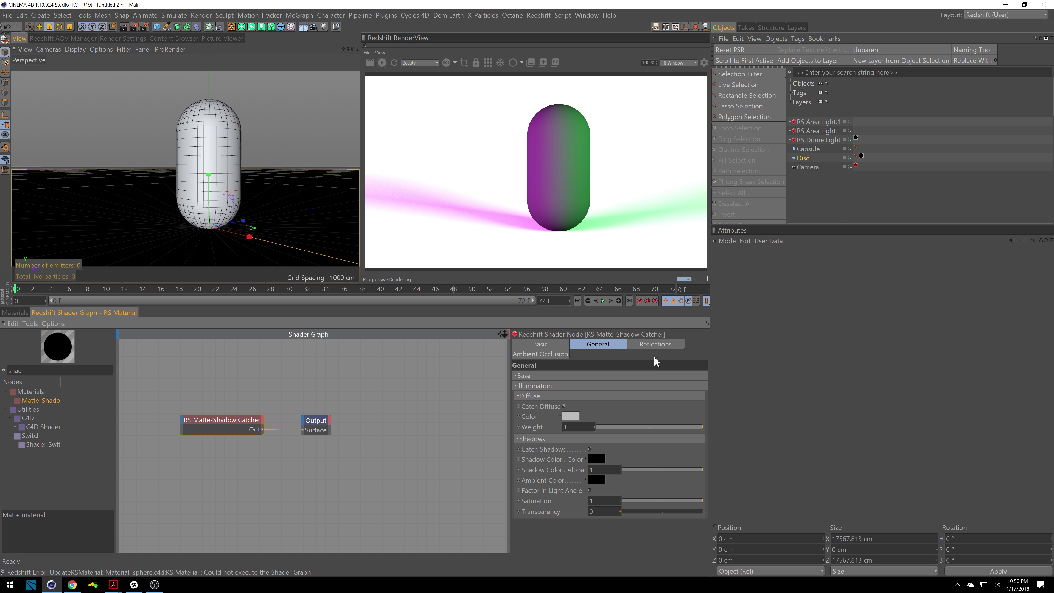
pyautogui.click(648, 345)
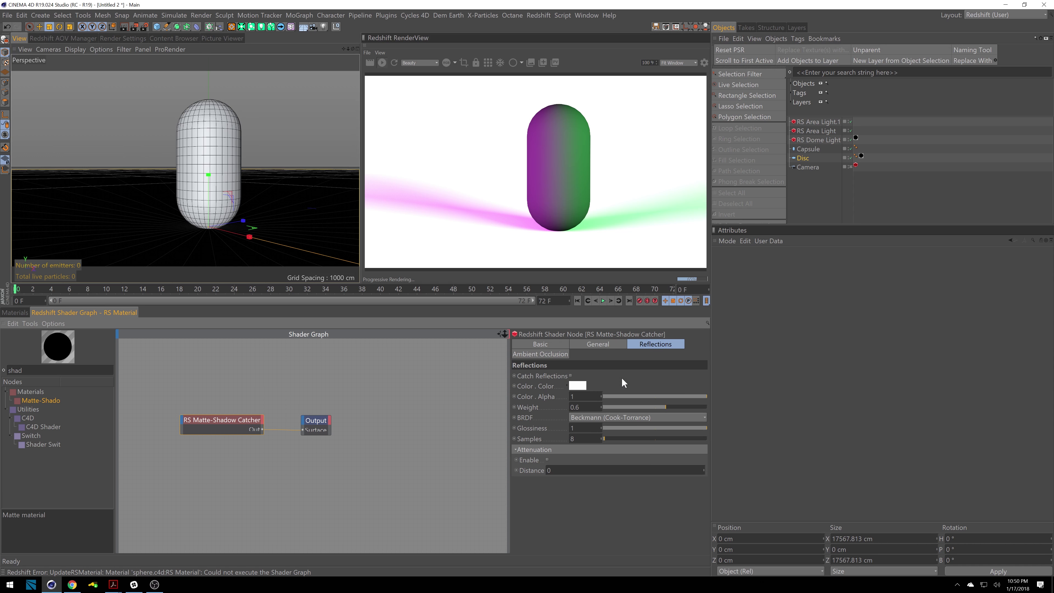
pyautogui.click(571, 376)
# Step: Create another Redshift material, assign it to the Capsule, and show the material's properties
pyautogui.click(17, 312)
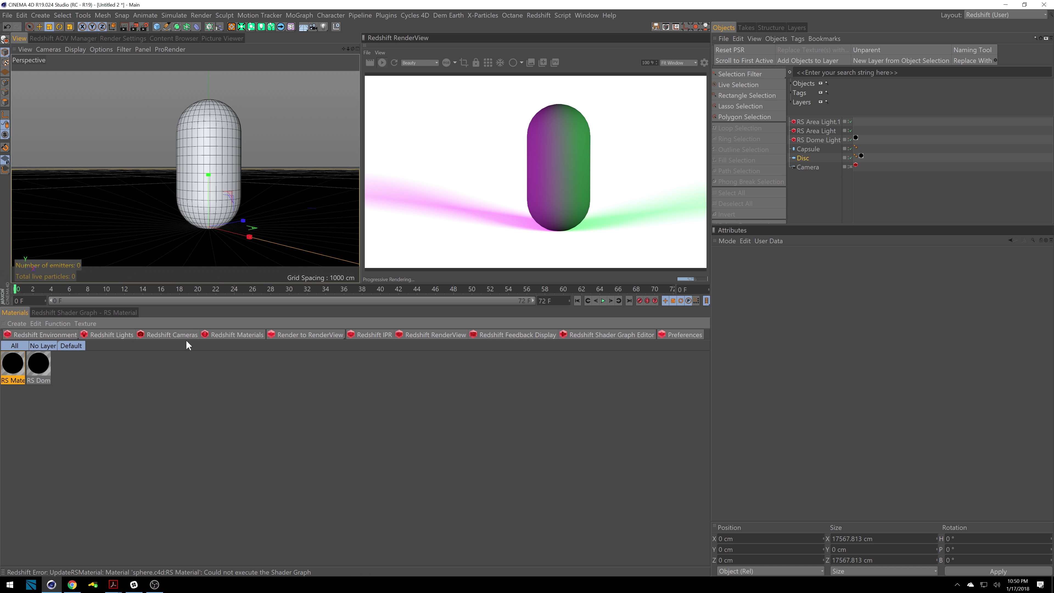
pyautogui.click(232, 334)
pyautogui.click(300, 338)
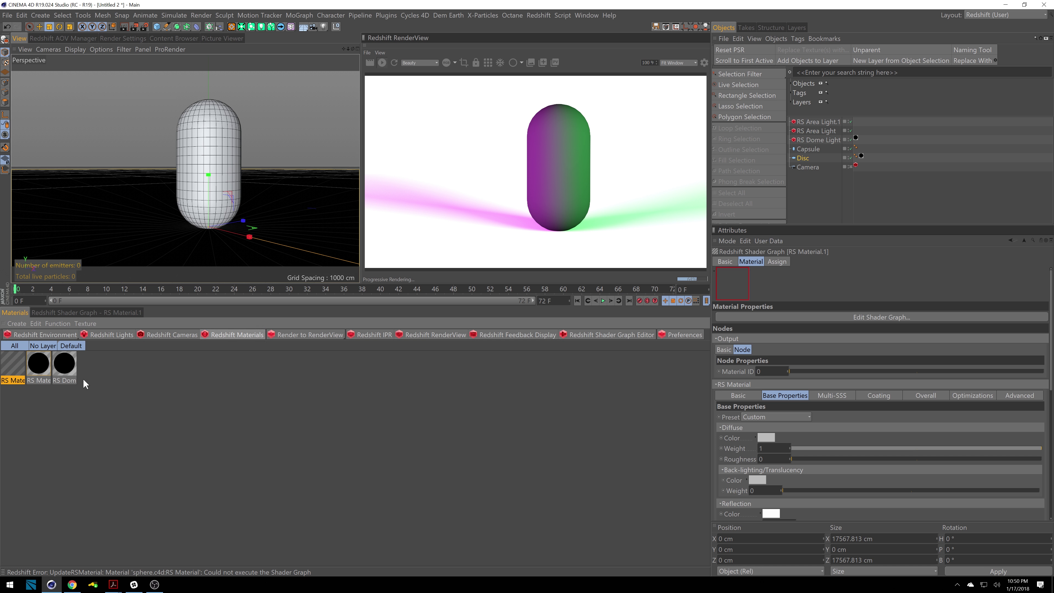
pyautogui.moveTo(12, 364); pyautogui.dragTo(813, 152)
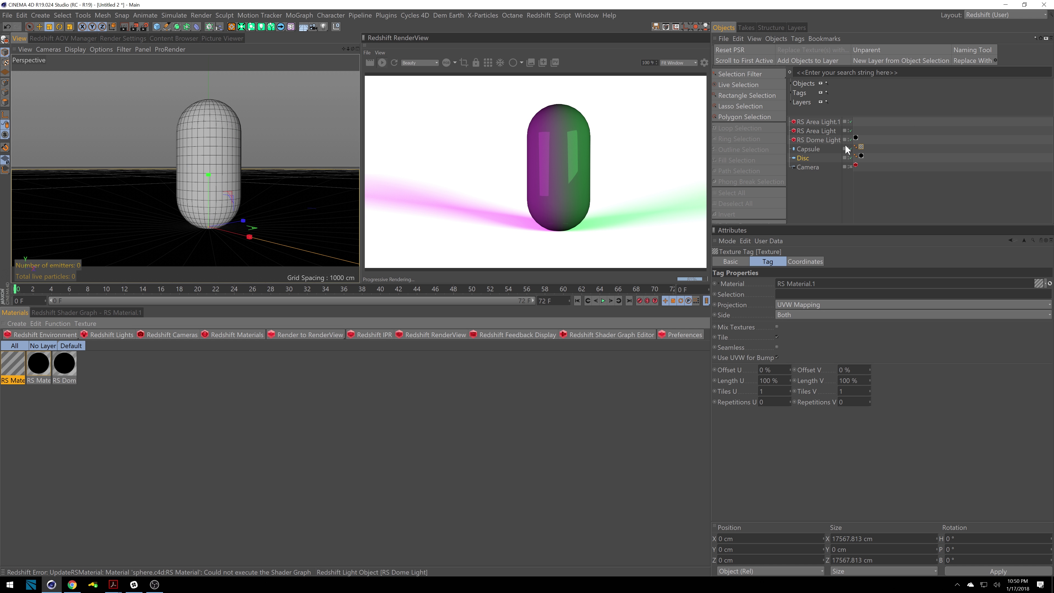
pyautogui.click(12, 364)
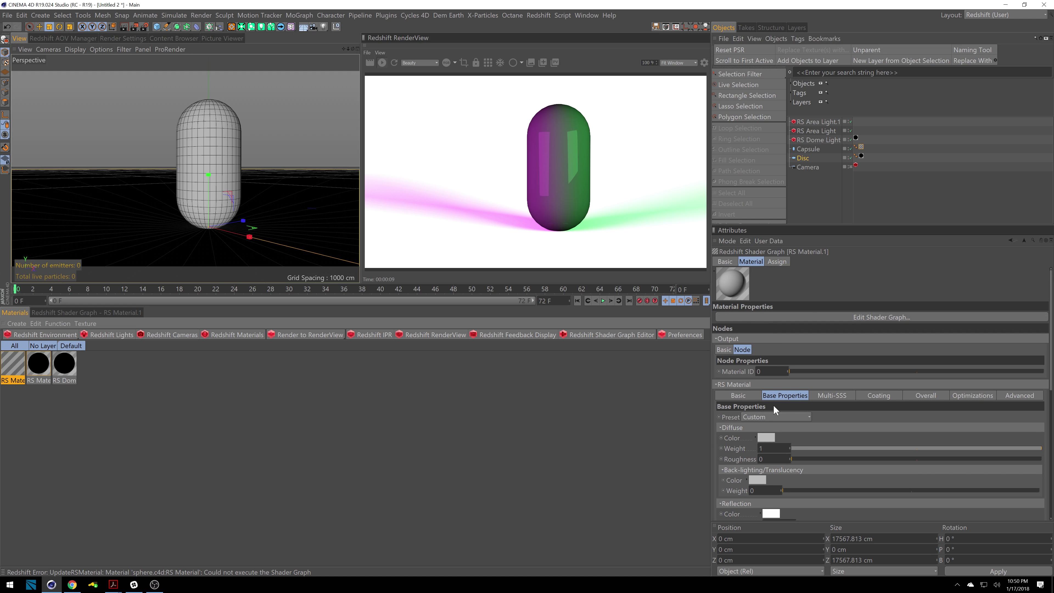
# Step: Inspect the Ambient Occlusion settings of the Disc's matte-shadow catcher in the shader graph, and return to the material manager
pyautogui.click(38, 364)
pyautogui.click(881, 316)
pyautogui.write('shad')
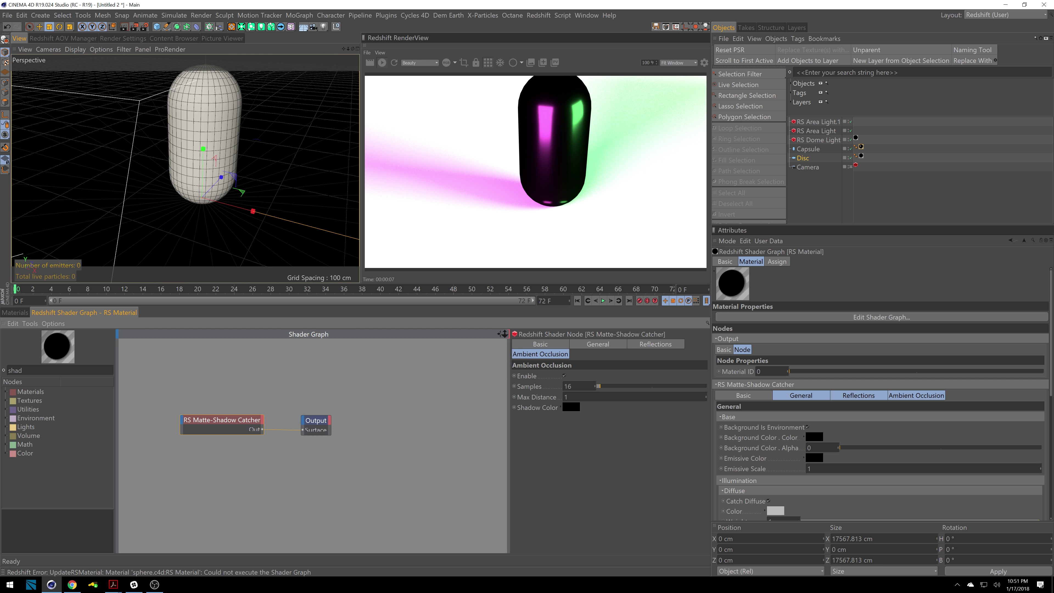
pyautogui.press('Return')
pyautogui.click(15, 312)
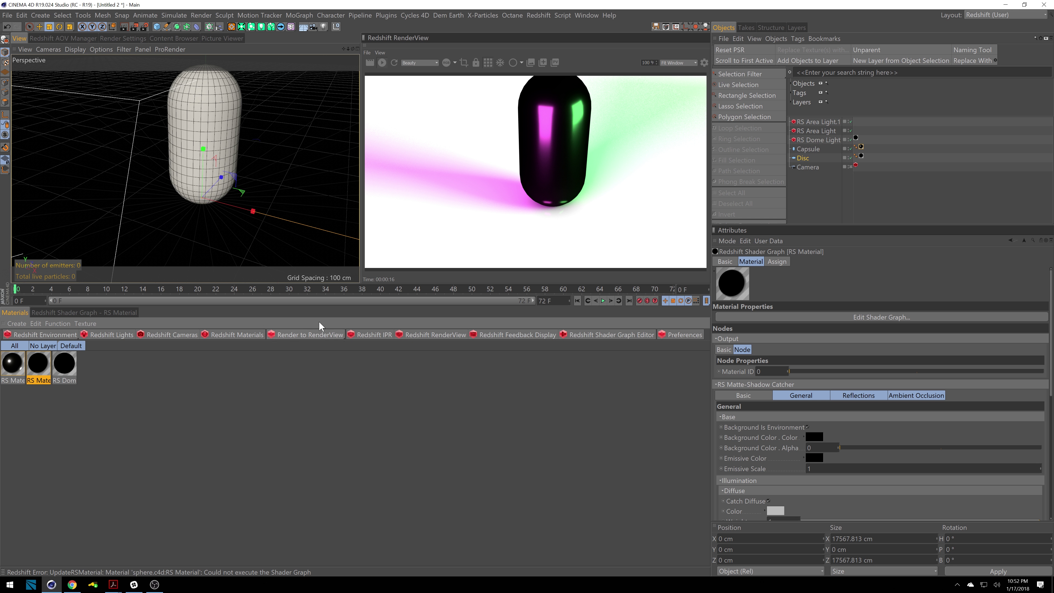
# Step: Create a new Redshift material named Opacity and assign it to the Disc in place of its matte-shadow catcher
pyautogui.click(243, 339)
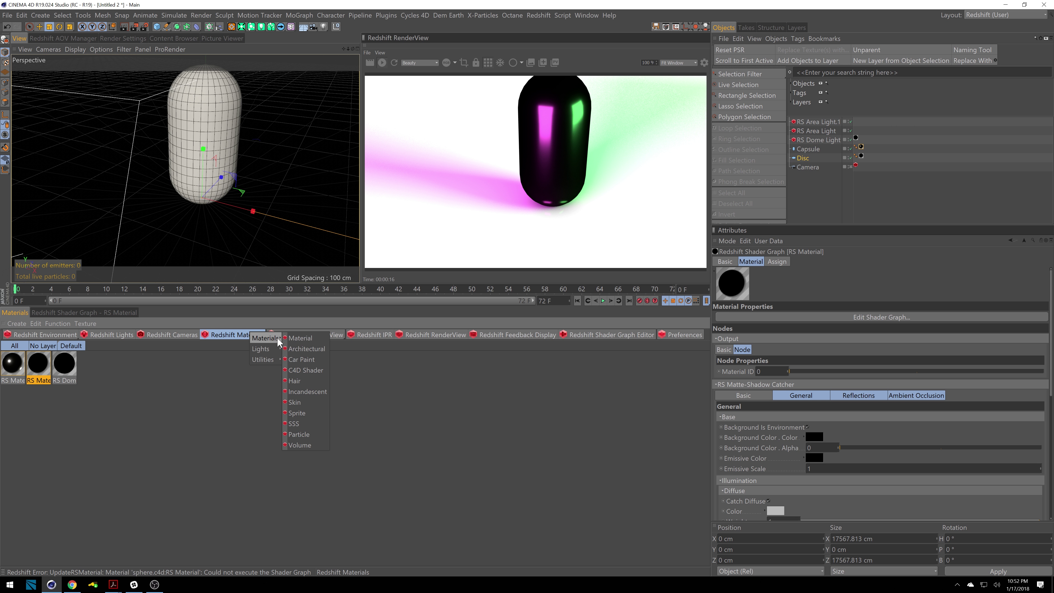
pyautogui.click(284, 350)
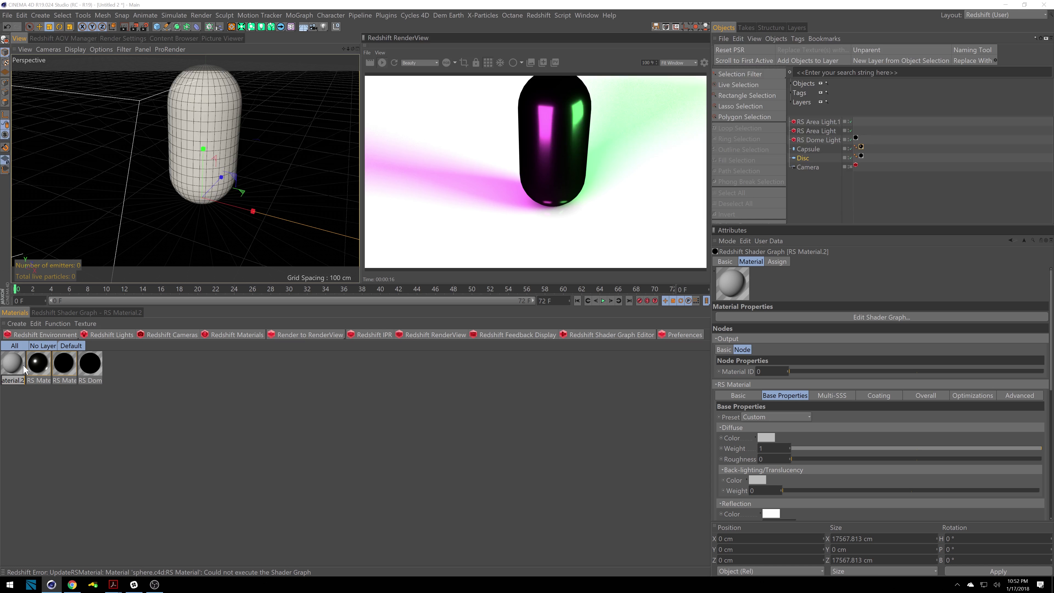
pyautogui.write('Opca')
pyautogui.write('oty')
pyautogui.press('Return')
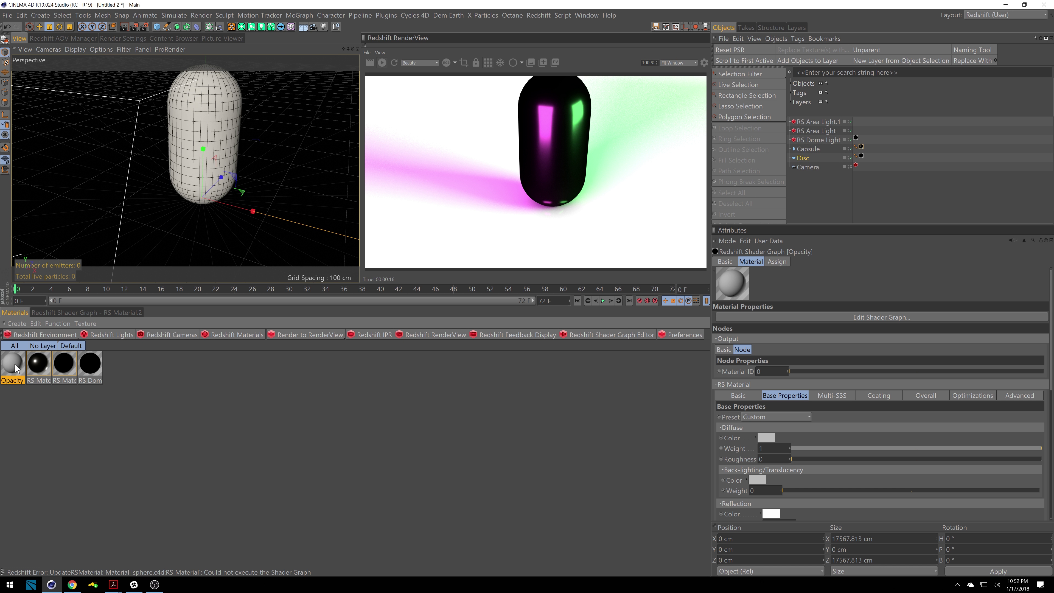
pyautogui.moveTo(17, 369); pyautogui.dragTo(861, 157)
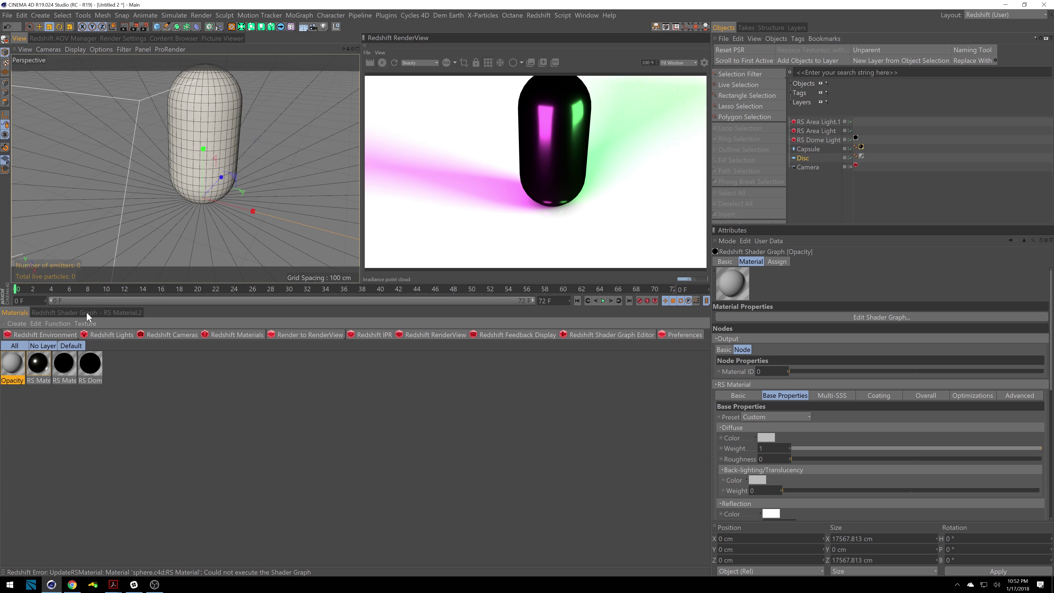
# Step: Add a Ramp texture node to the Opacity material's shader graph and set its mapping to Circular
pyautogui.click(117, 312)
pyautogui.moveTo(256, 214)
pyautogui.keyDown('alt'); pyautogui.mouseDown()
pyautogui.moveTo(238, 181)
pyautogui.moveTo(245, 203)
pyautogui.mouseUp(); pyautogui.keyUp('alt')
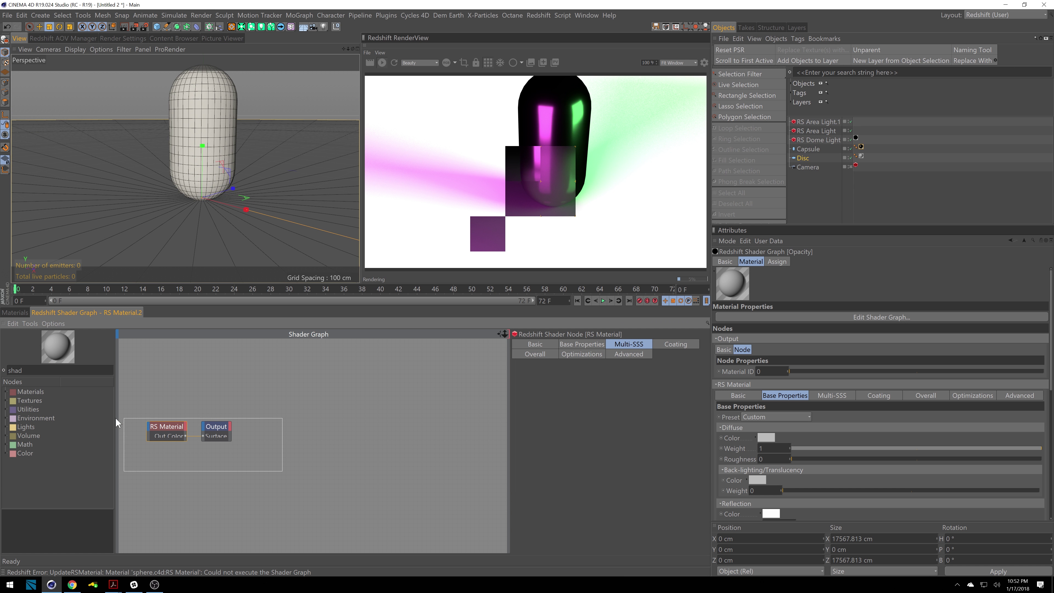
pyautogui.click(181, 433)
pyautogui.moveTo(181, 433); pyautogui.dragTo(307, 423)
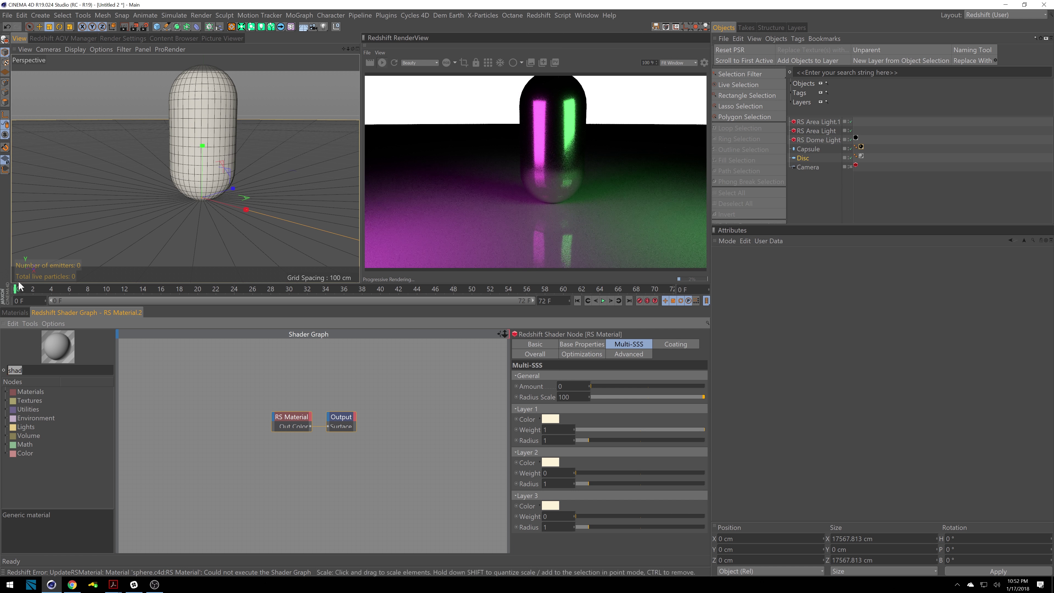
pyautogui.write('ramp')
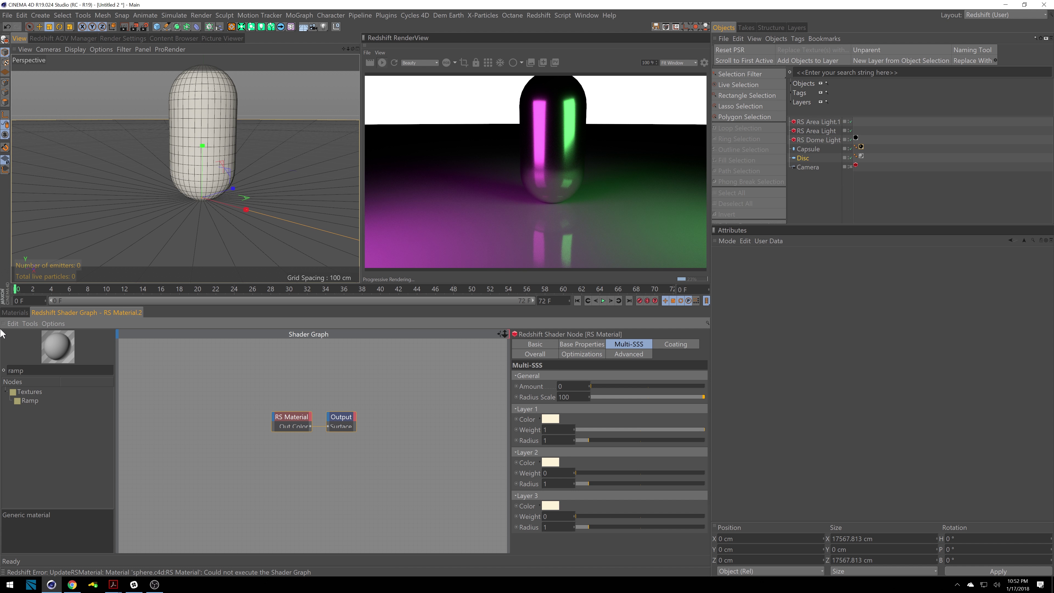
pyautogui.moveTo(16, 406); pyautogui.dragTo(206, 424)
pyautogui.click(588, 407)
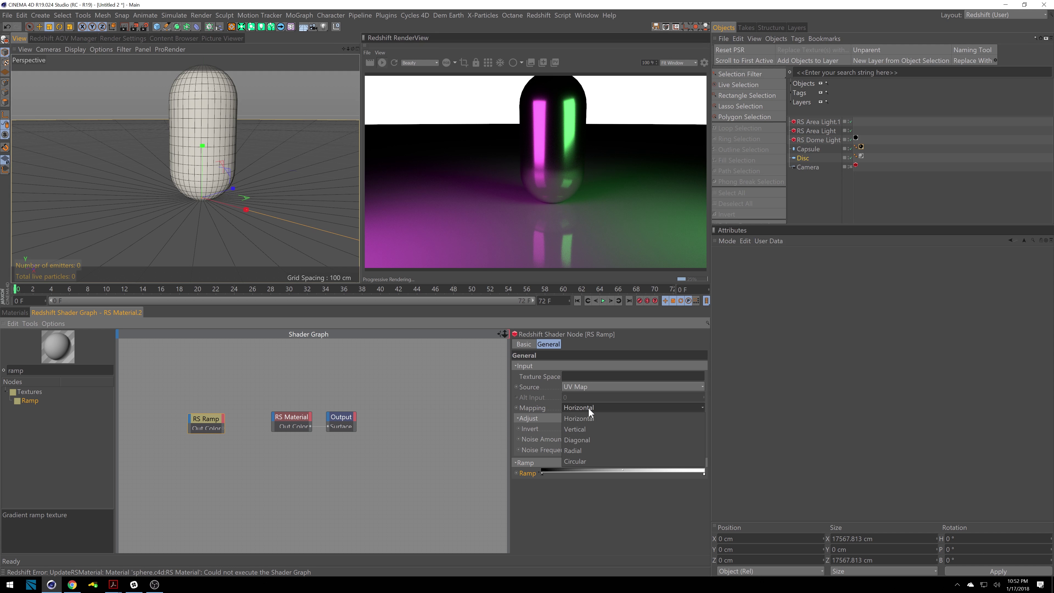
pyautogui.click(589, 461)
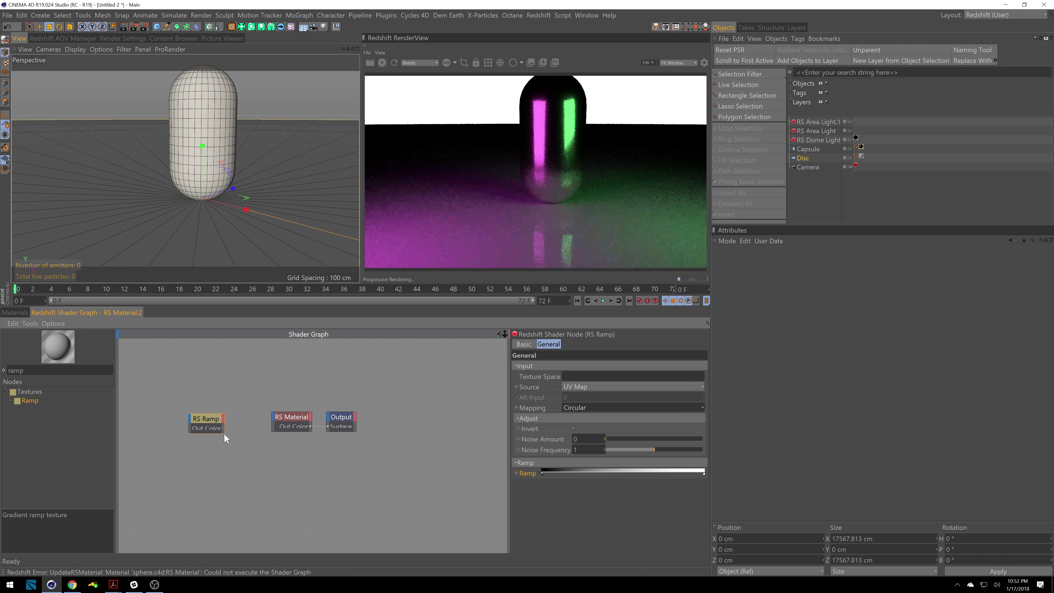
# Step: Connect the RS Ramp's Out Color to the RS Material's Opacity Color input
pyautogui.moveTo(224, 428); pyautogui.dragTo(277, 418)
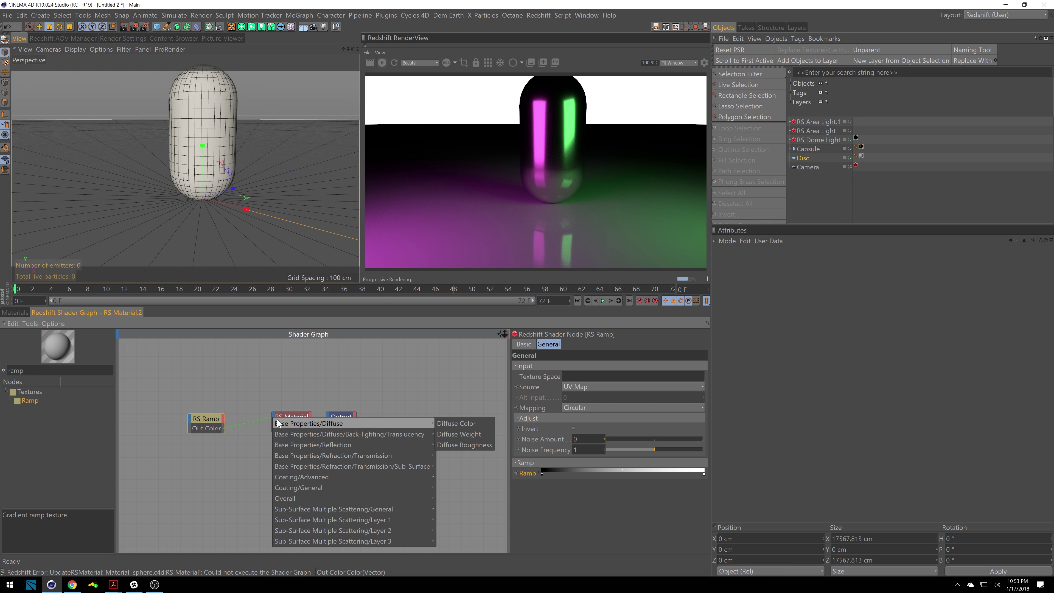
pyautogui.moveTo(347, 498)
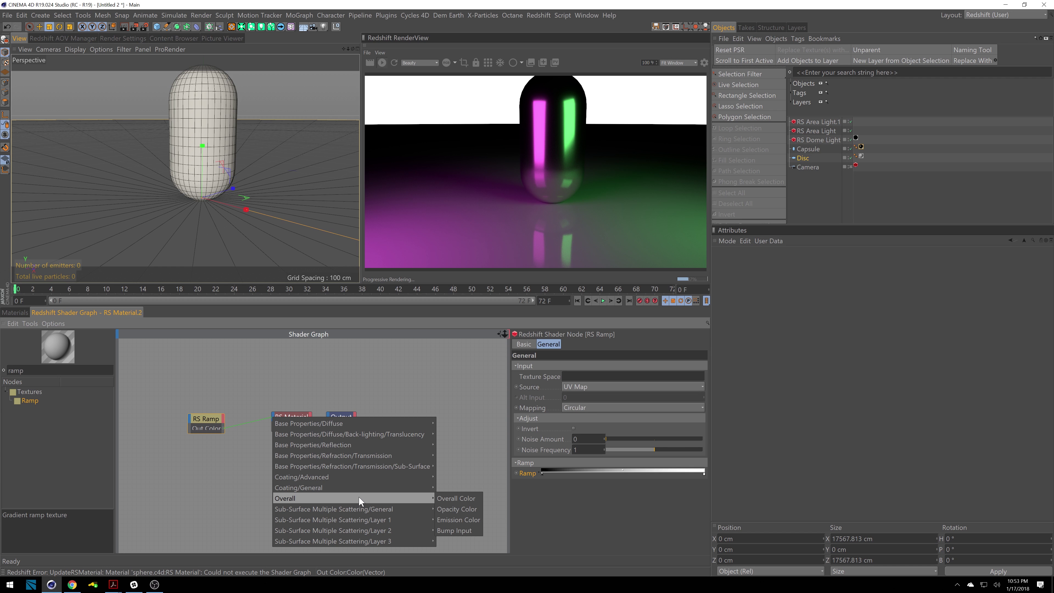
pyautogui.click(465, 509)
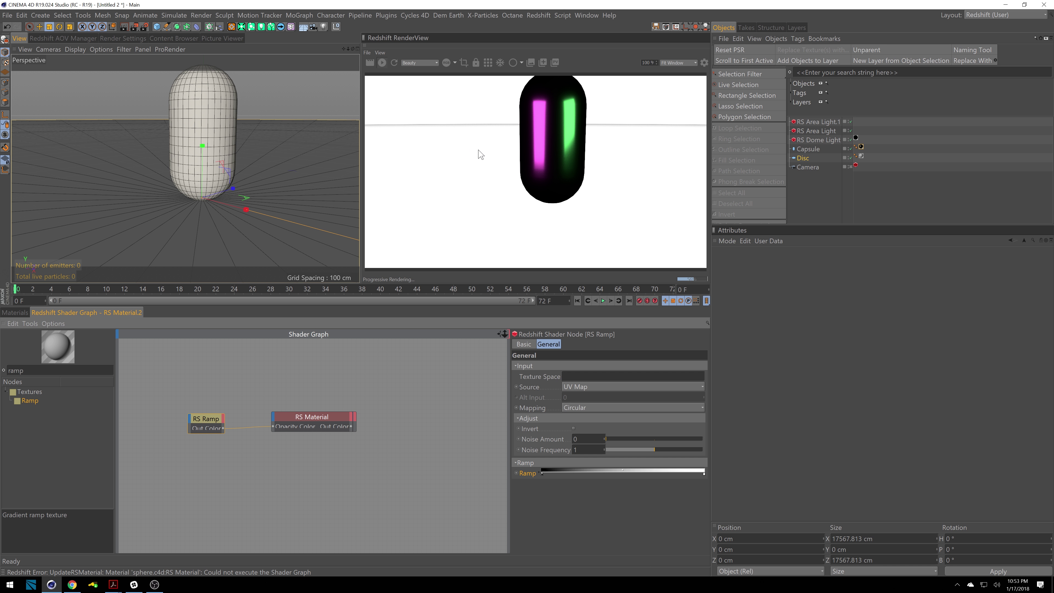
# Step: Invert the ramp's knots, shift the black knot toward the white end, and switch the RenderView to bucket rendering
pyautogui.rightClick(542, 473)
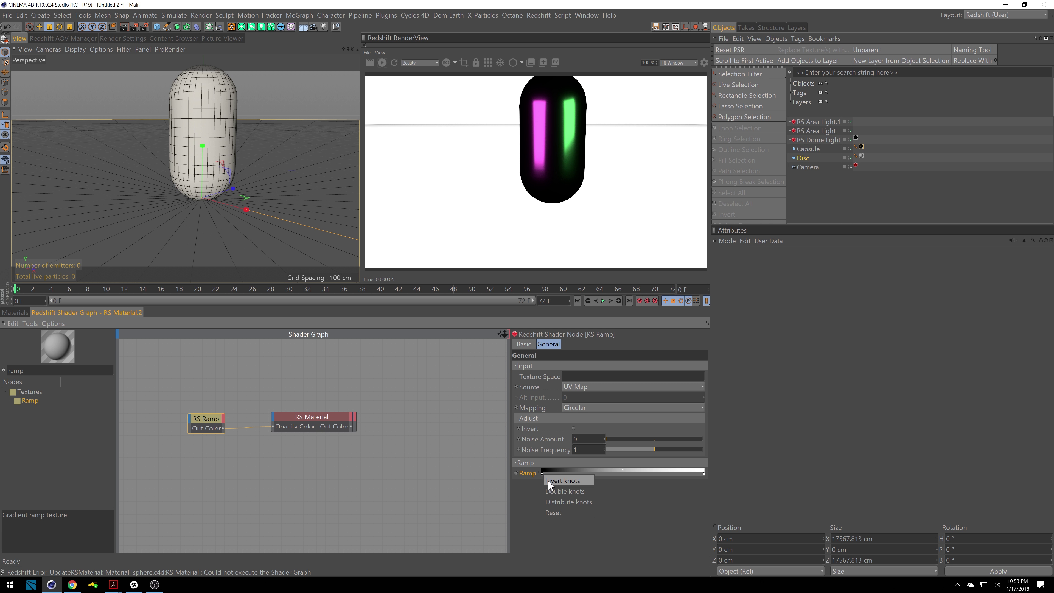
pyautogui.click(552, 480)
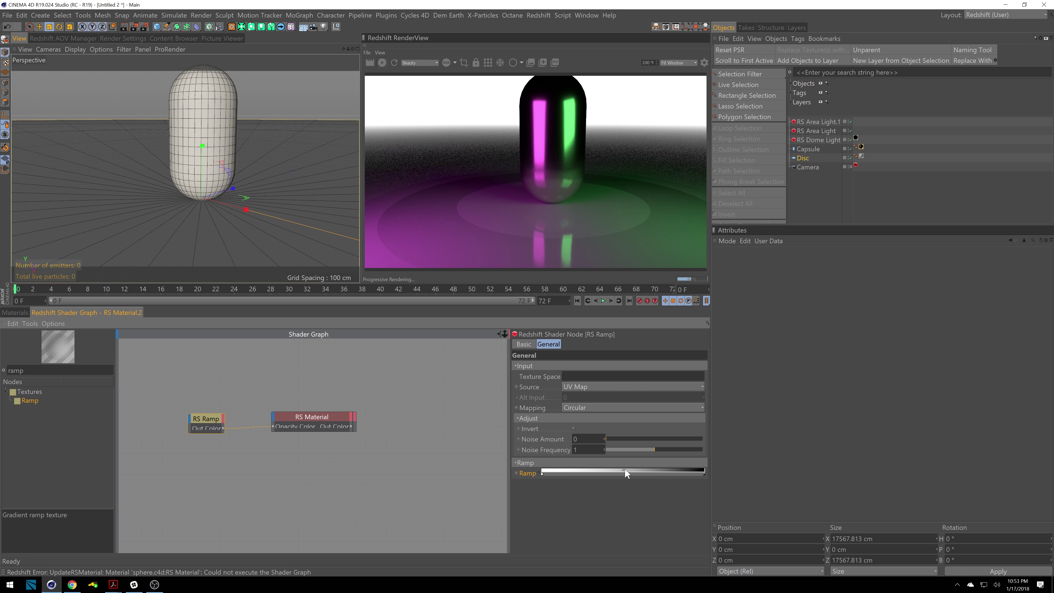
pyautogui.moveTo(625, 472); pyautogui.dragTo(595, 473)
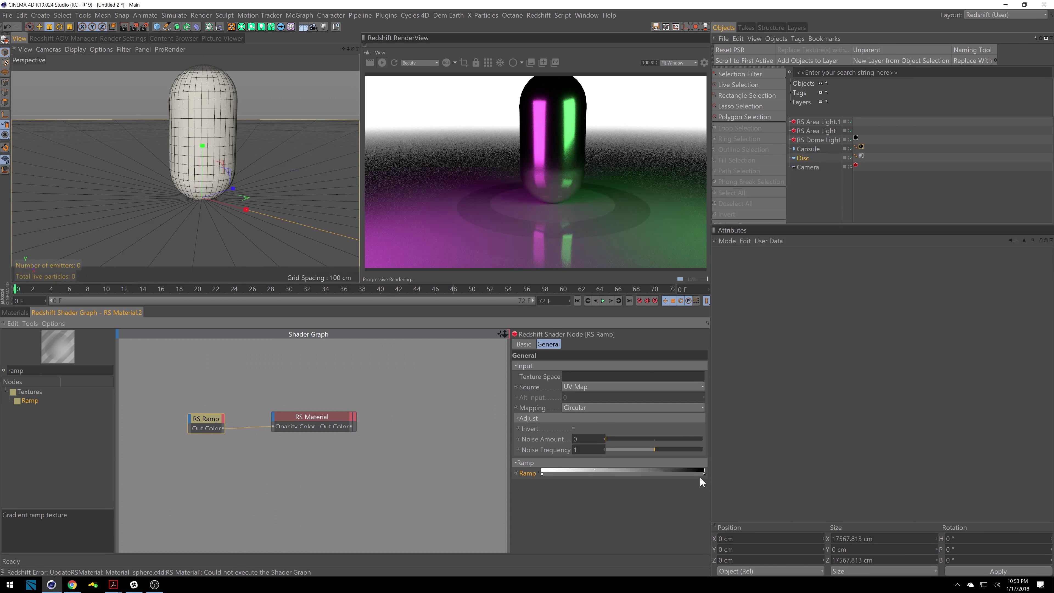
pyautogui.moveTo(705, 473); pyautogui.dragTo(609, 473)
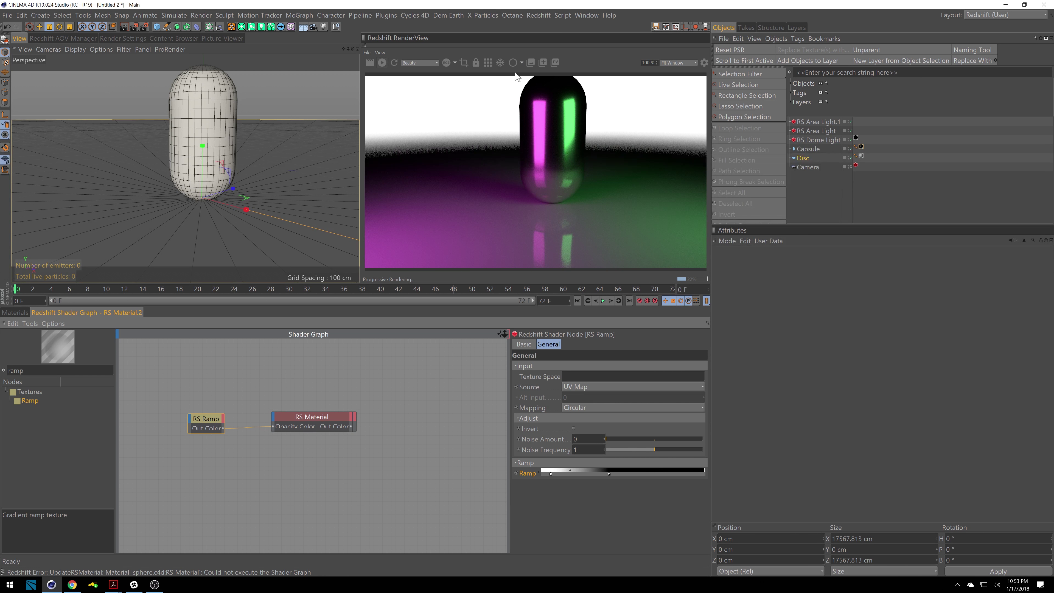
pyautogui.click(488, 63)
# Step: Spread out the RS Material and Output nodes so the shader graph connections are readable
pyautogui.moveTo(309, 423); pyautogui.dragTo(267, 417)
pyautogui.click(343, 422)
pyautogui.moveTo(343, 422); pyautogui.dragTo(417, 425)
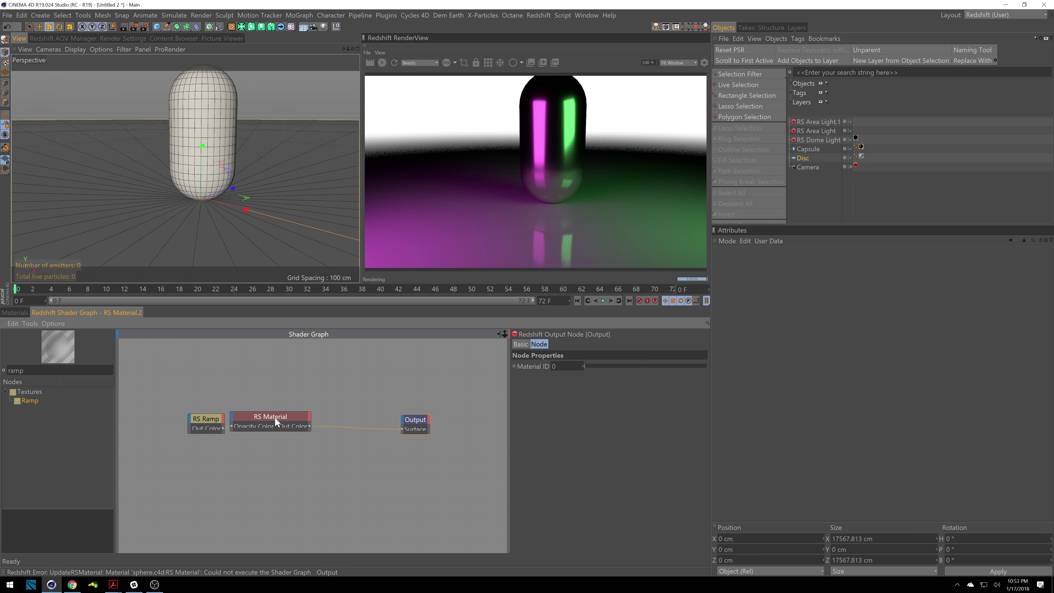
pyautogui.click(274, 417)
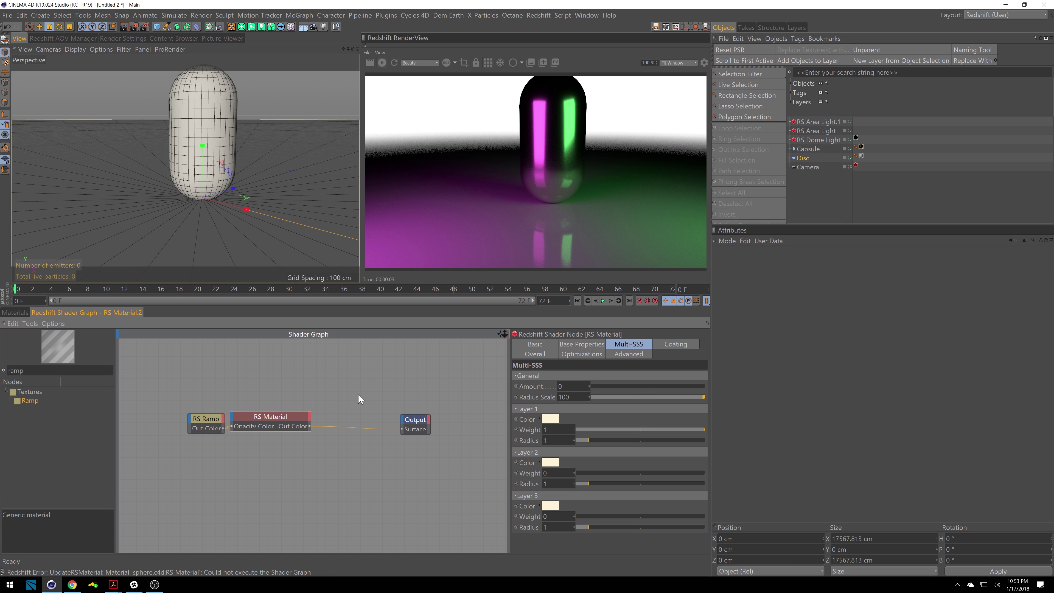
pyautogui.moveTo(286, 417); pyautogui.dragTo(313, 418)
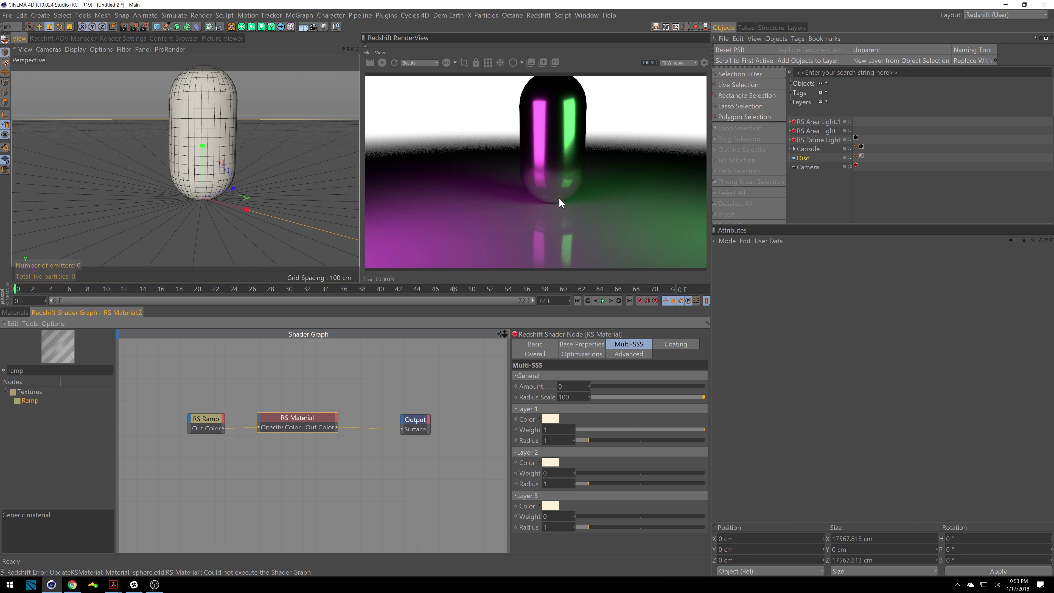
# Step: Apply the Aluminium preset to the RS Material's base properties
pyautogui.click(582, 344)
pyautogui.click(586, 375)
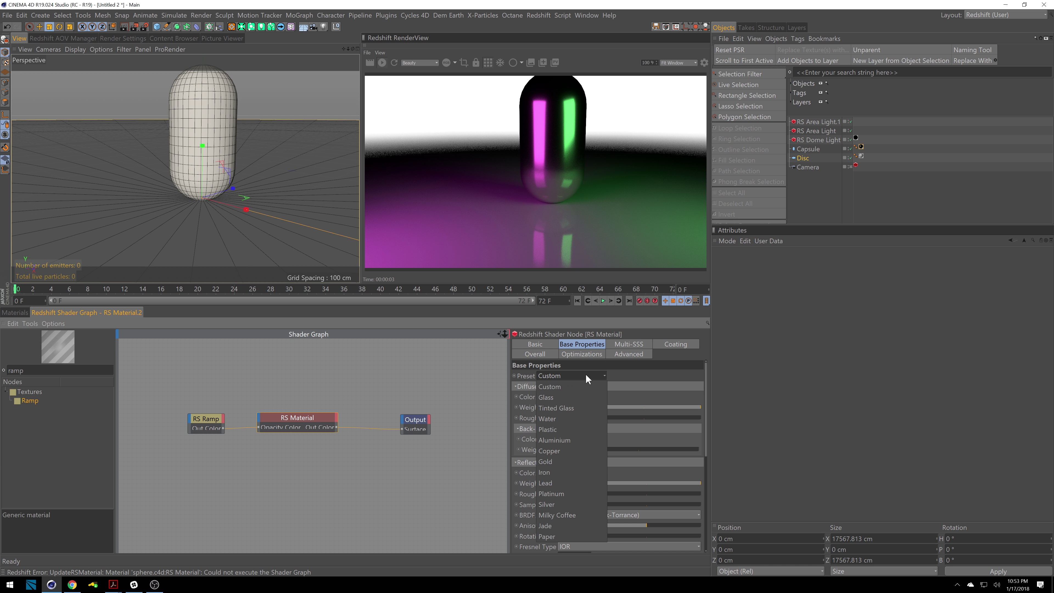
pyautogui.click(568, 439)
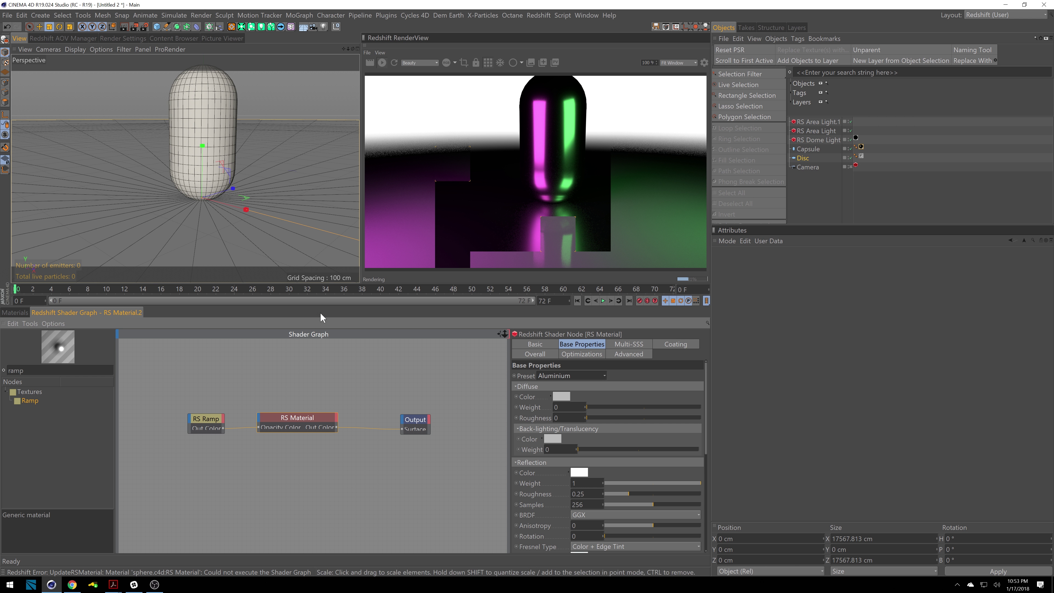
pyautogui.click(425, 418)
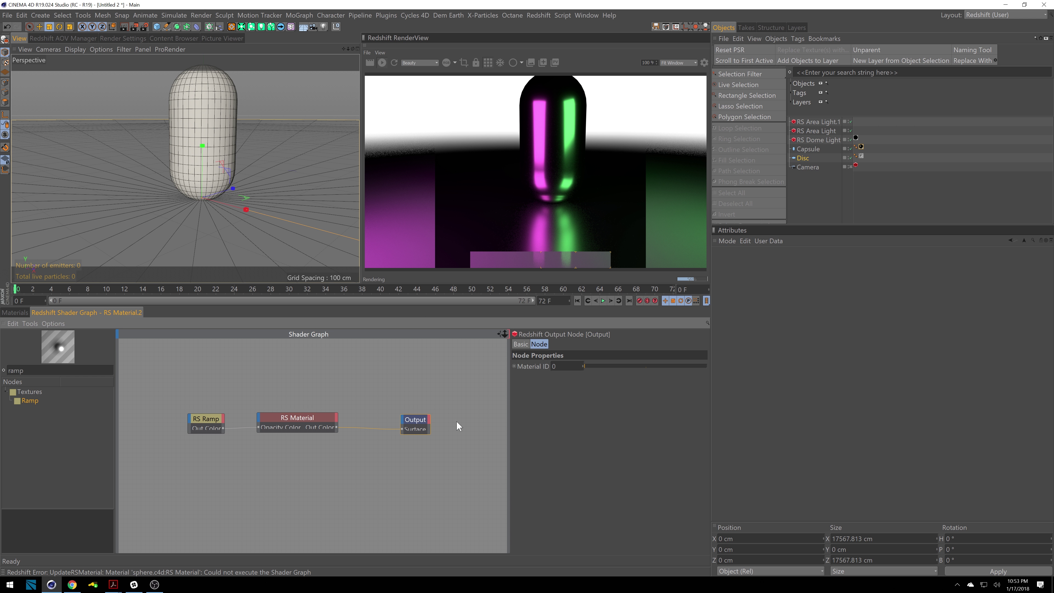
# Step: Lighten the RS Ramp's dark knot and add a black knot at the far end of the gradient
pyautogui.click(204, 419)
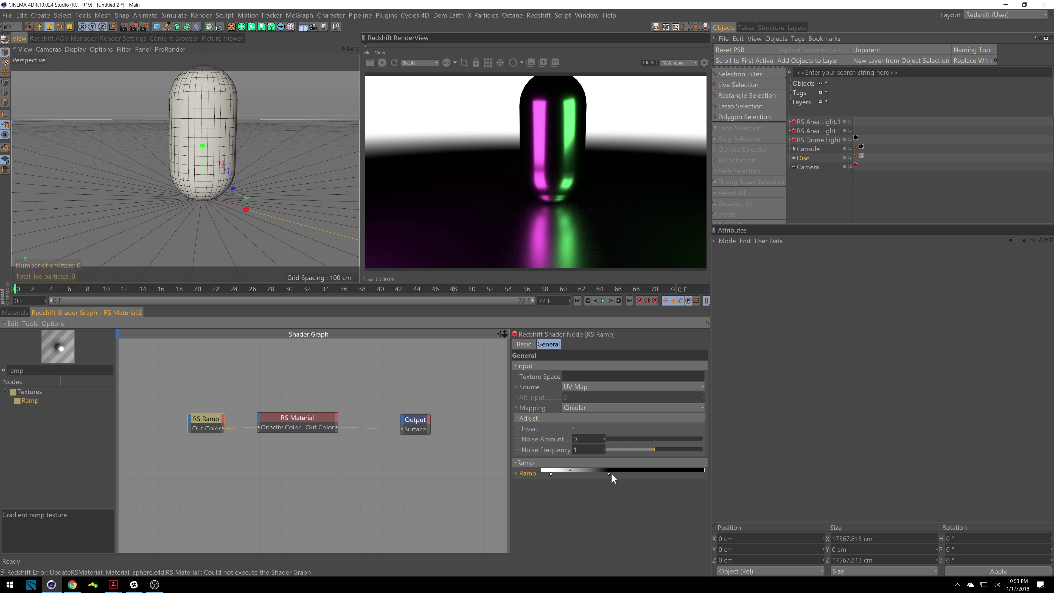
pyautogui.doubleClick(609, 474)
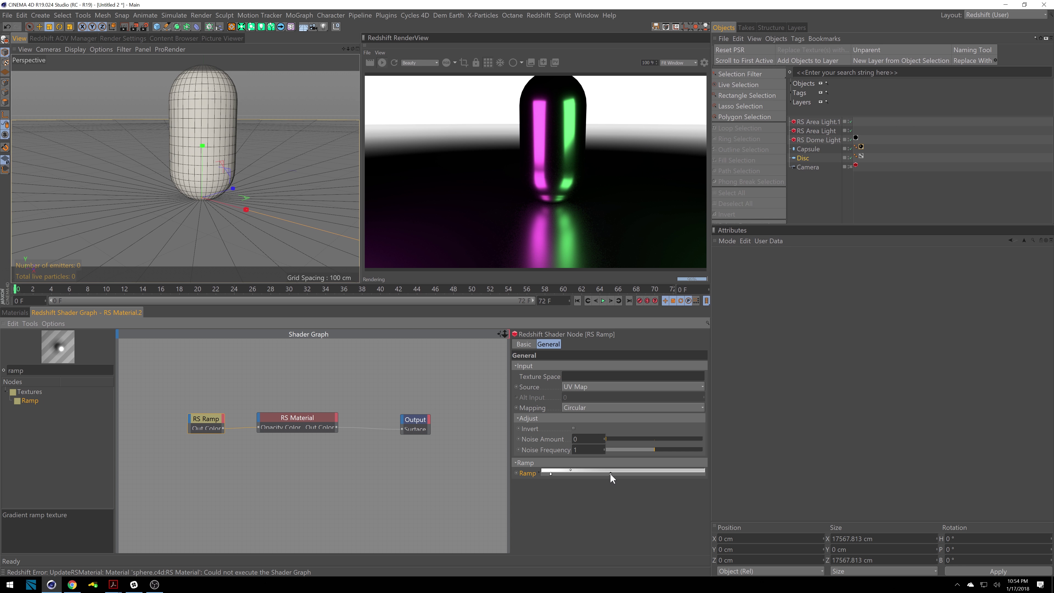
pyautogui.click(672, 474)
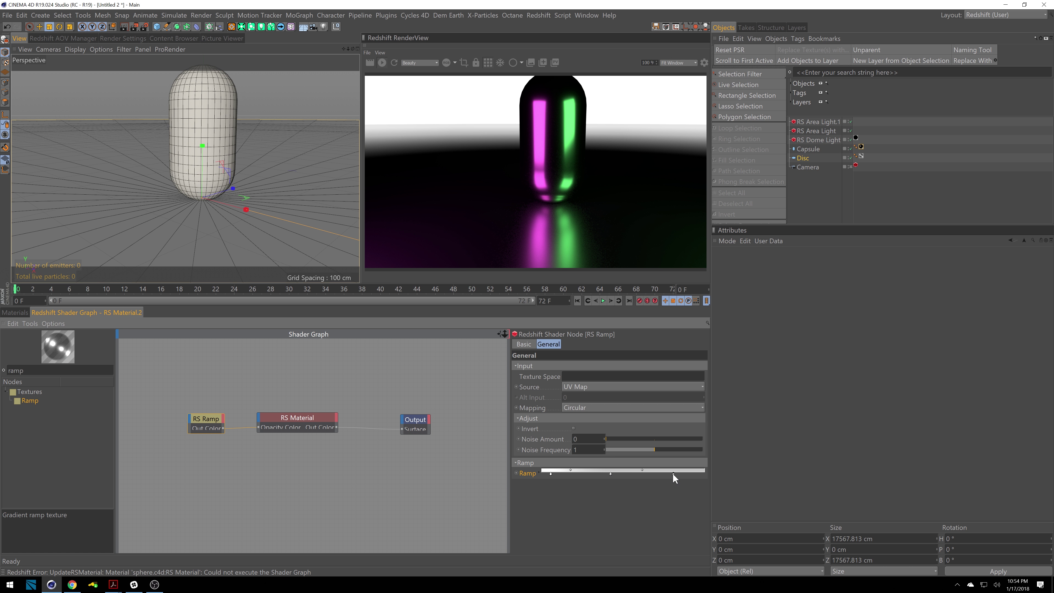
pyautogui.doubleClick(672, 474)
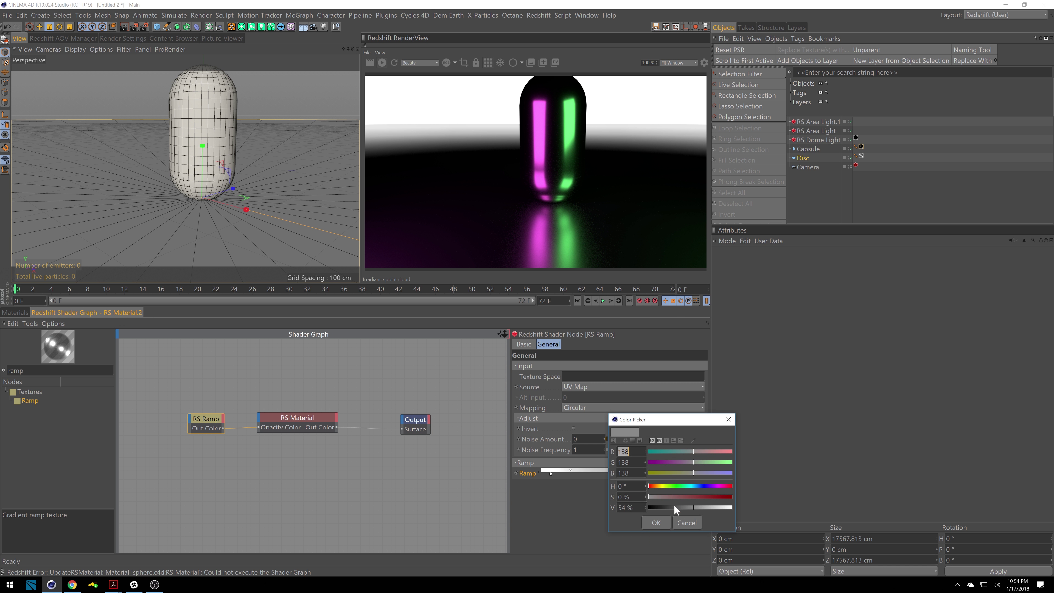
pyautogui.click(656, 521)
pyautogui.moveTo(680, 475); pyautogui.dragTo(719, 478)
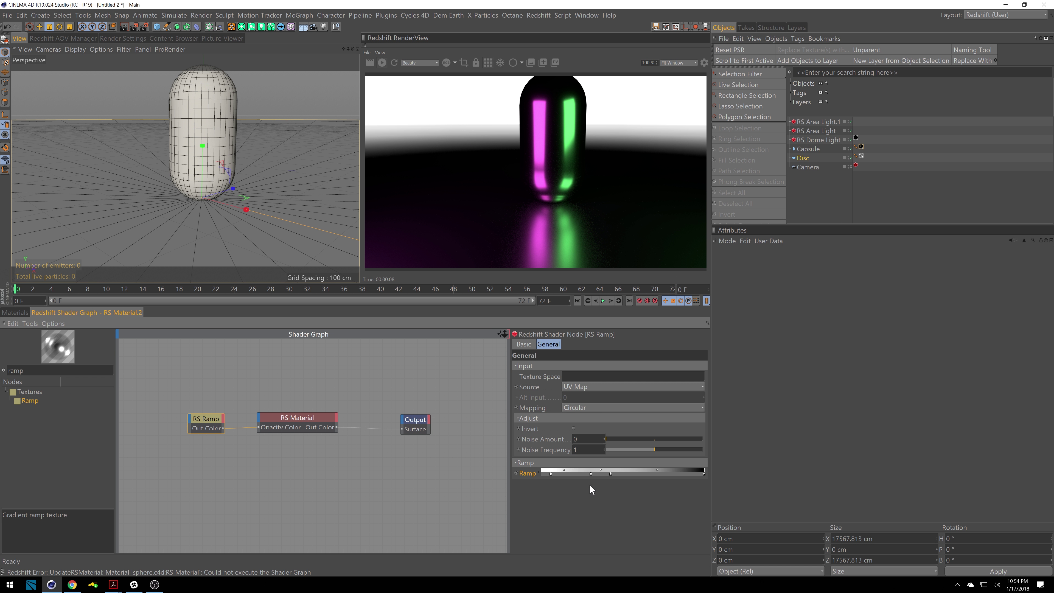
# Step: Remove the extra grey knots from the ramp and move the black knot to slightly past the gradient's middle
pyautogui.press('Delete')
pyautogui.moveTo(599, 474); pyautogui.dragTo(563, 474)
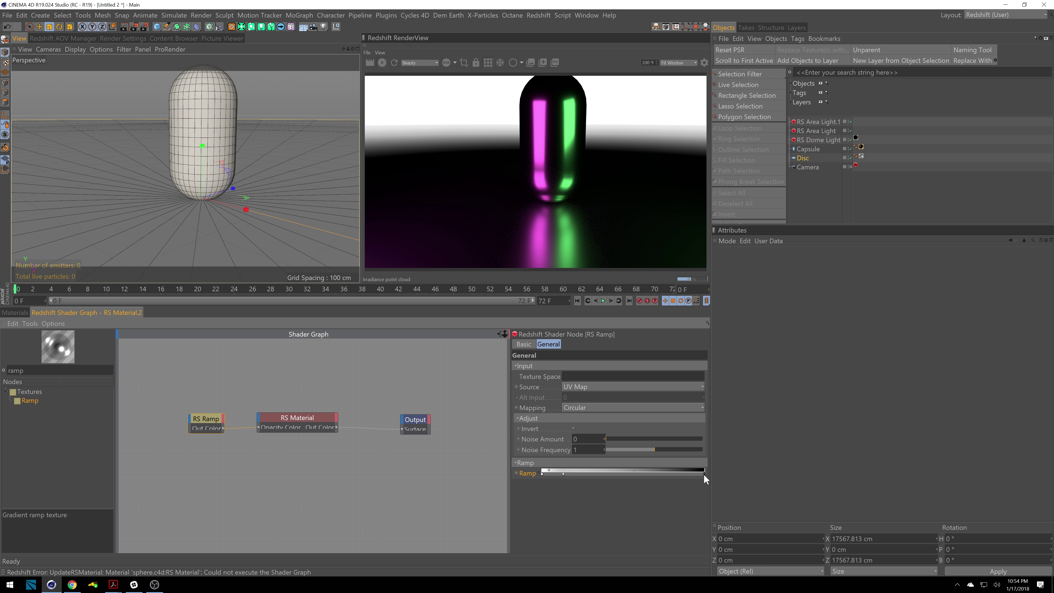
pyautogui.moveTo(703, 474); pyautogui.dragTo(646, 473)
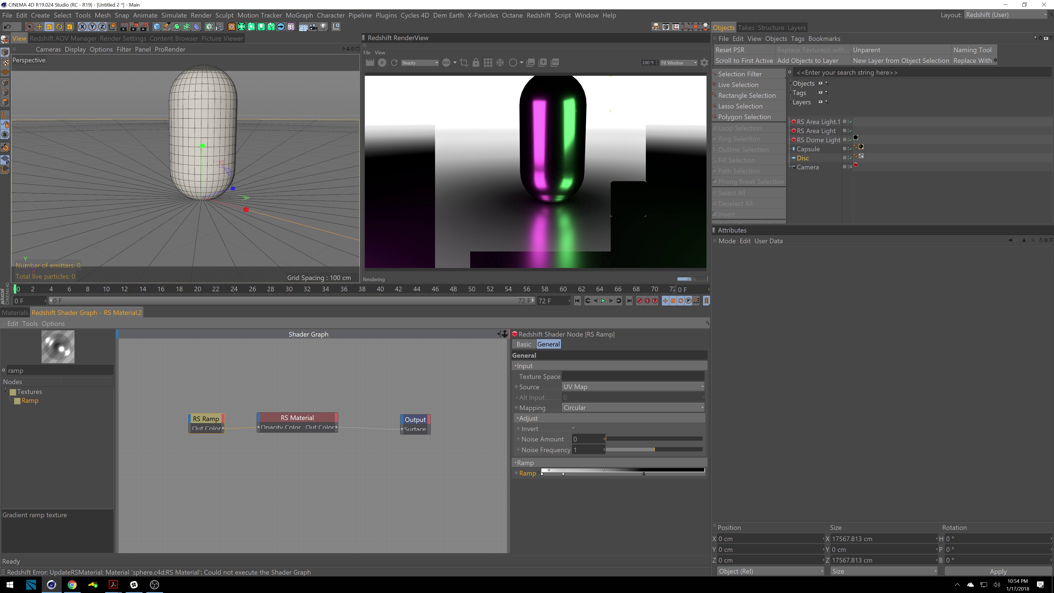
pyautogui.moveTo(563, 475); pyautogui.dragTo(563, 485)
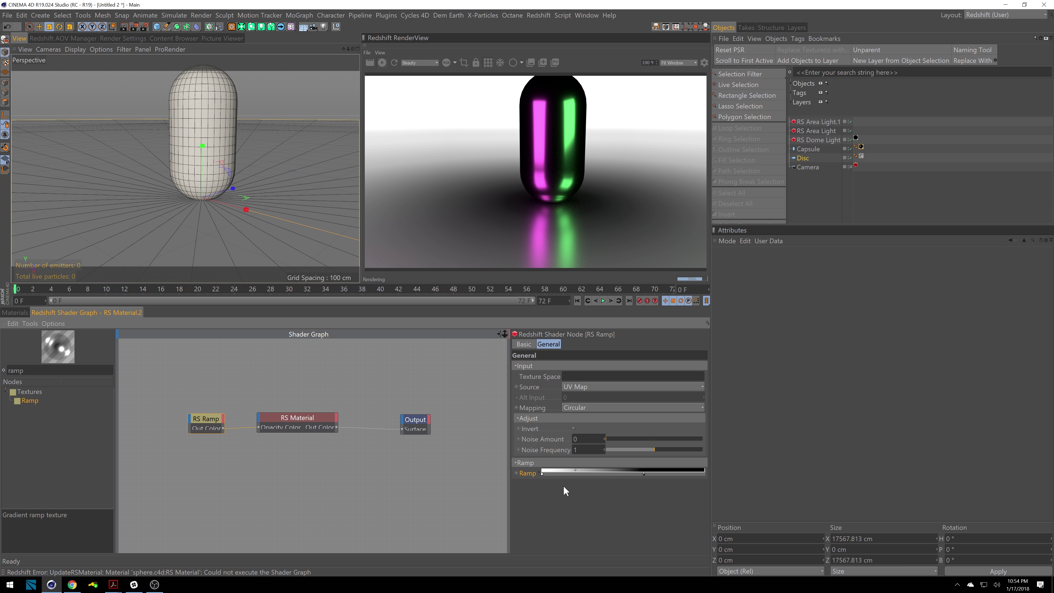
pyautogui.click(579, 468)
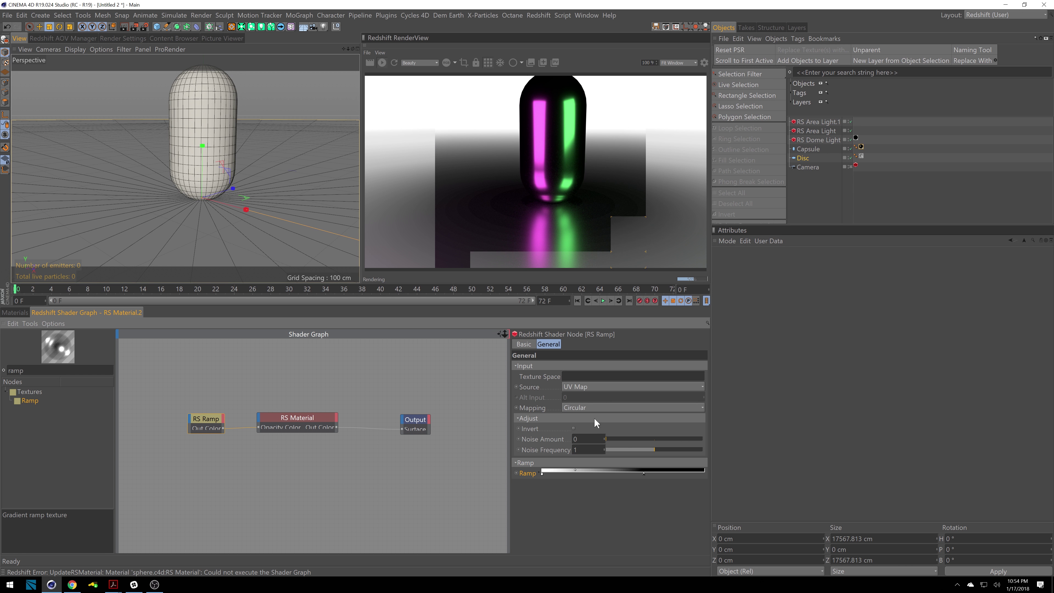
# Step: Preview the floor from farther away with progressive rendering, and return the RenderView to bucket rendering
pyautogui.click(489, 63)
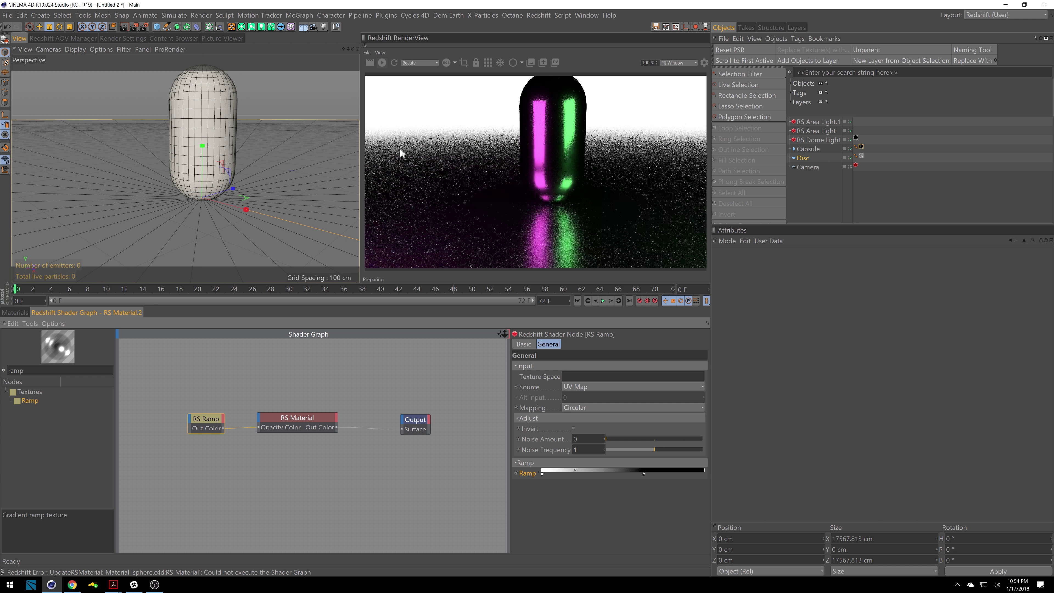
pyautogui.keyDown('alt'); pyautogui.moveTo(206, 170); pyautogui.dragTo(179, 183); pyautogui.keyUp('alt')
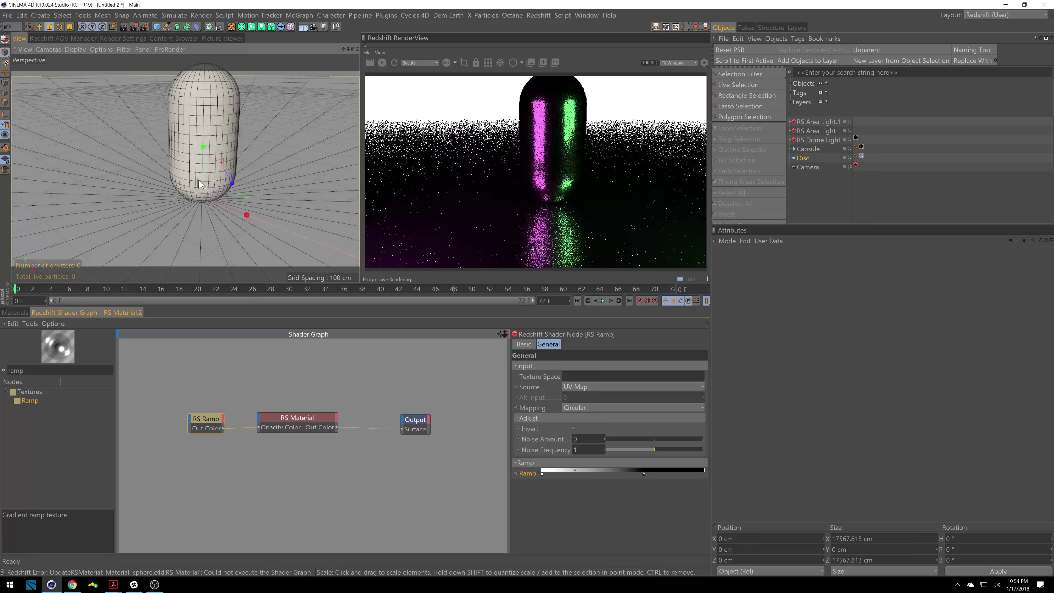
pyautogui.scroll(-5, 151, 196)
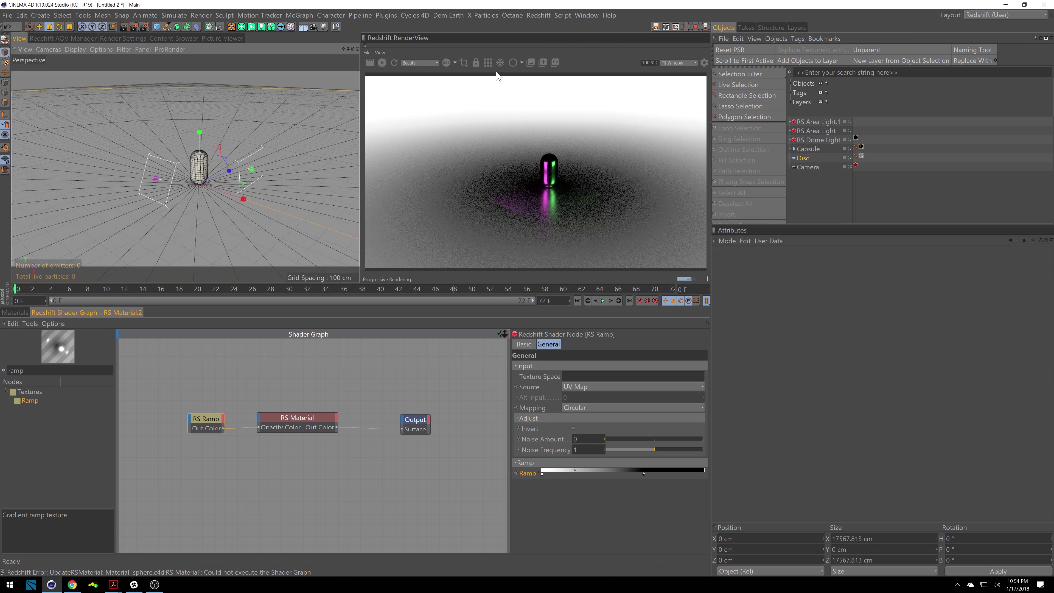
pyautogui.click(488, 62)
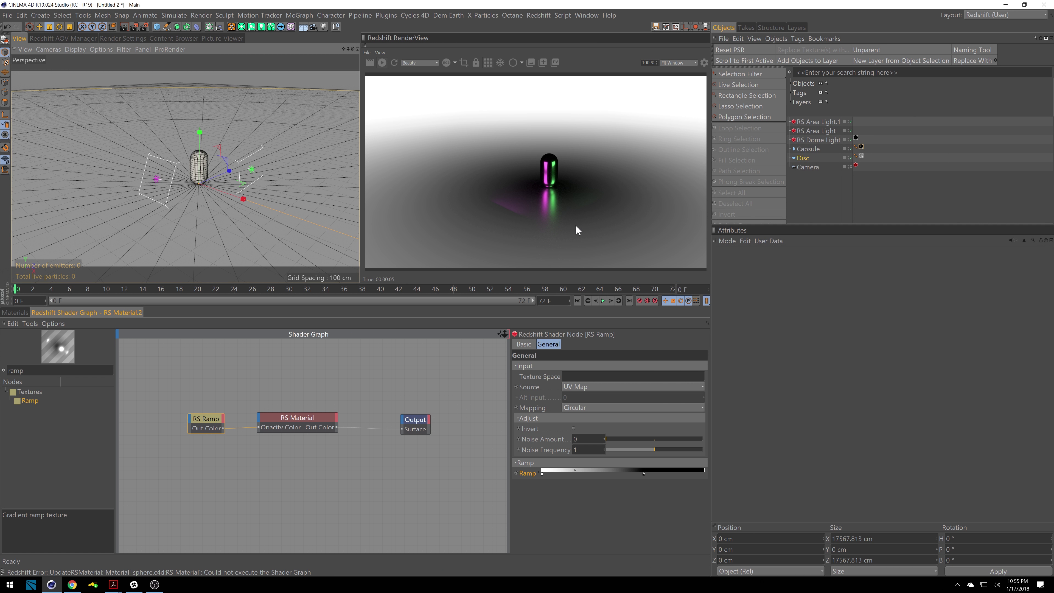
# Step: Set the Disc's outer radius to 500 cm and frame the capsule closely at a low angle
pyautogui.click(803, 158)
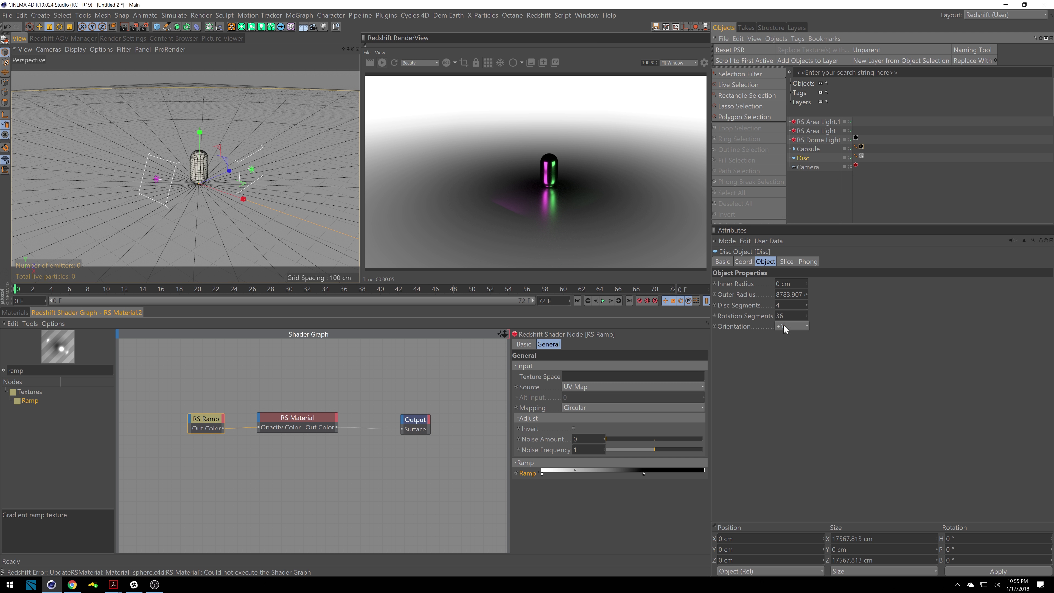
pyautogui.click(789, 294)
pyautogui.write('500cm')
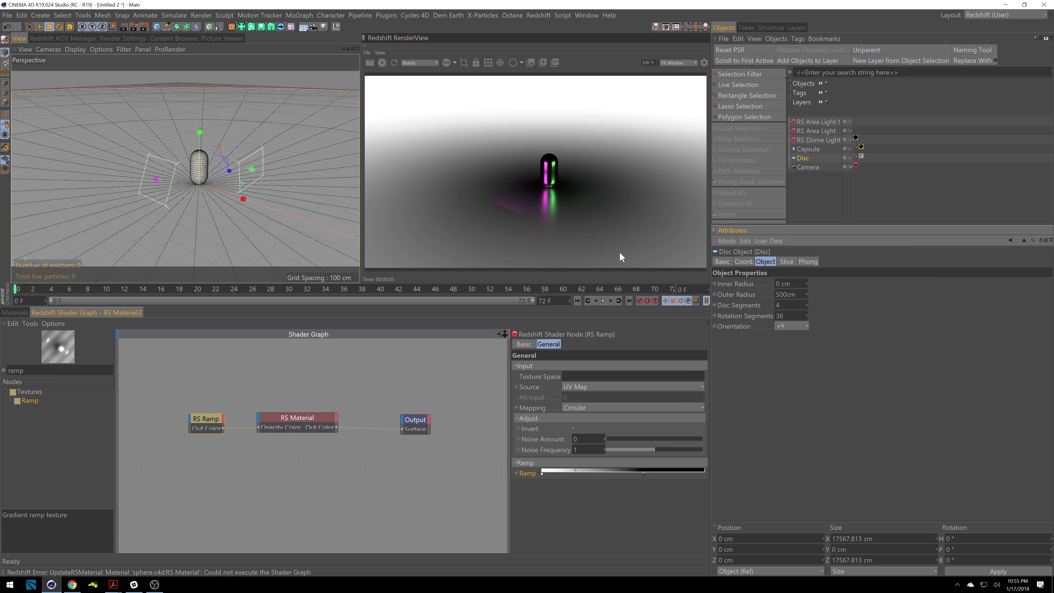
pyautogui.press('Return')
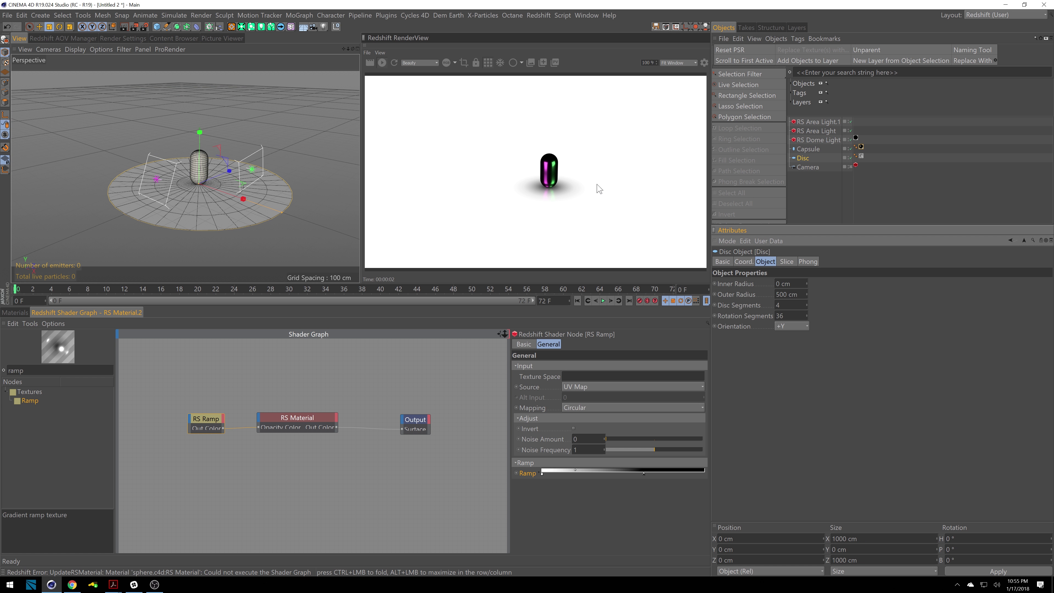
pyautogui.scroll(8, 248, 178)
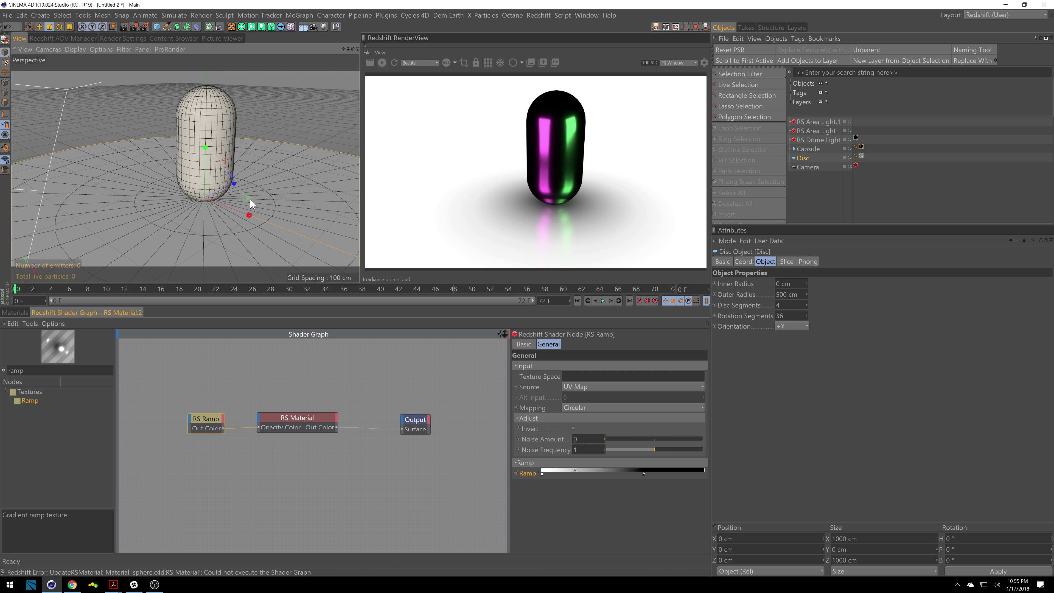
pyautogui.keyDown('alt'); pyautogui.moveTo(216, 190); pyautogui.dragTo(190, 193); pyautogui.keyUp('alt')
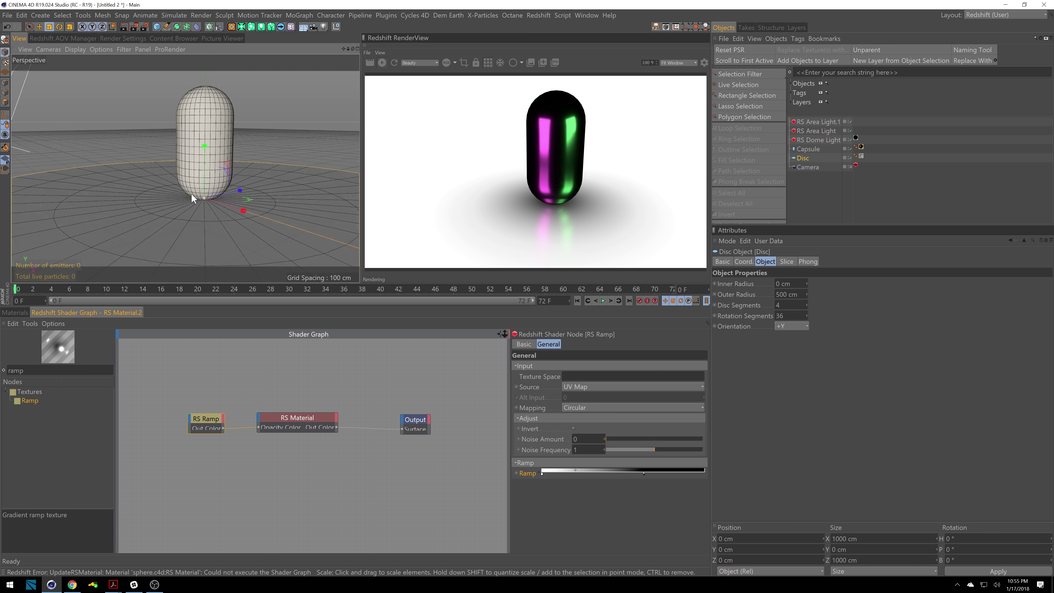